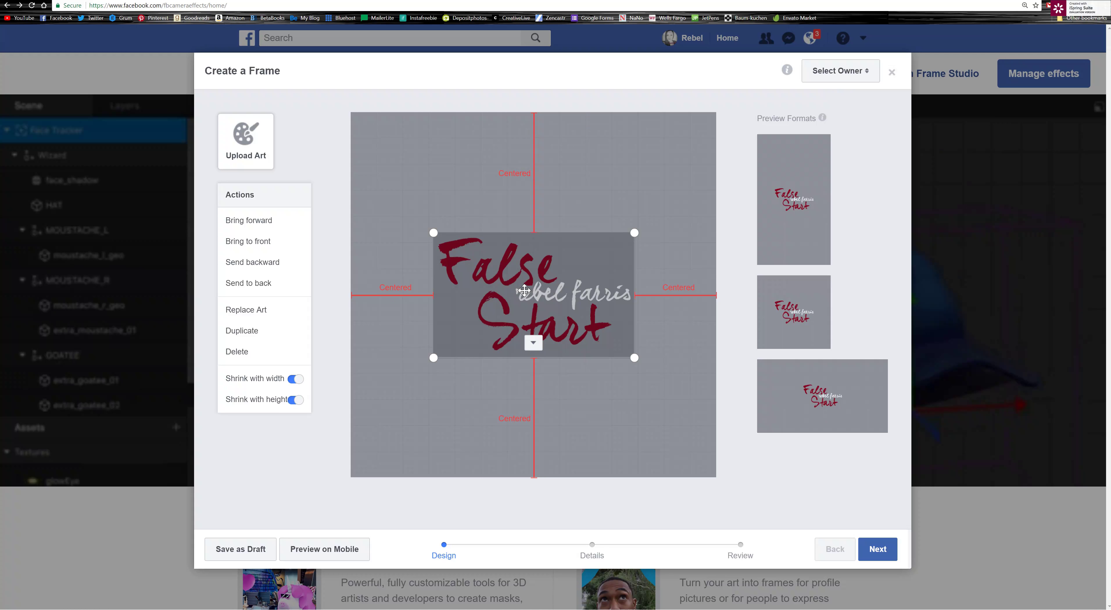
# - Check the title art in the preview formats and move it to the lower-left corner of the frame
pyautogui.moveTo(801, 181)
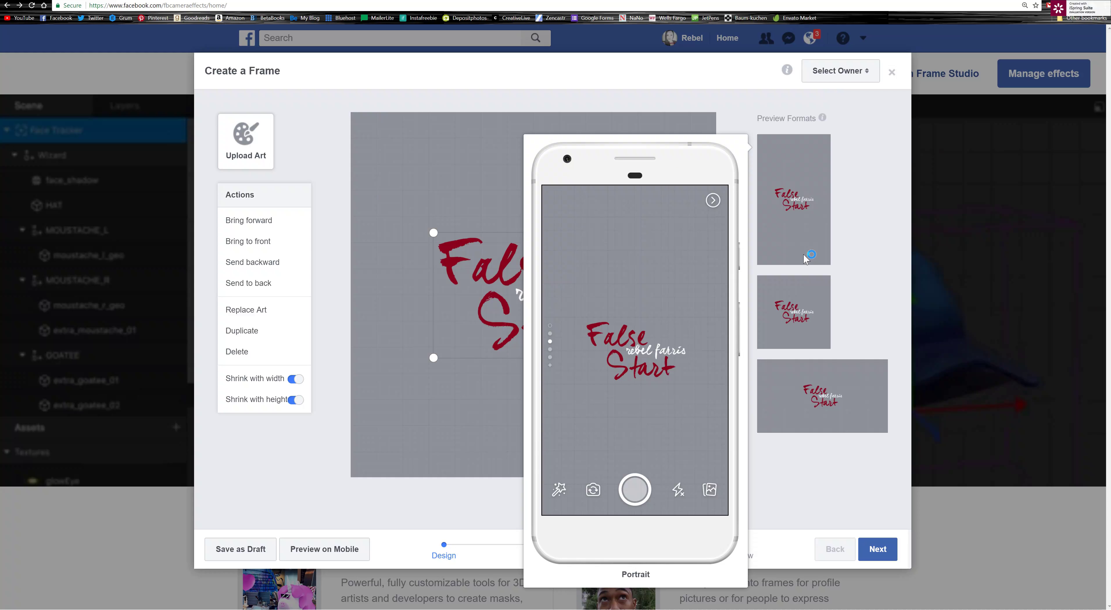
pyautogui.moveTo(805, 400)
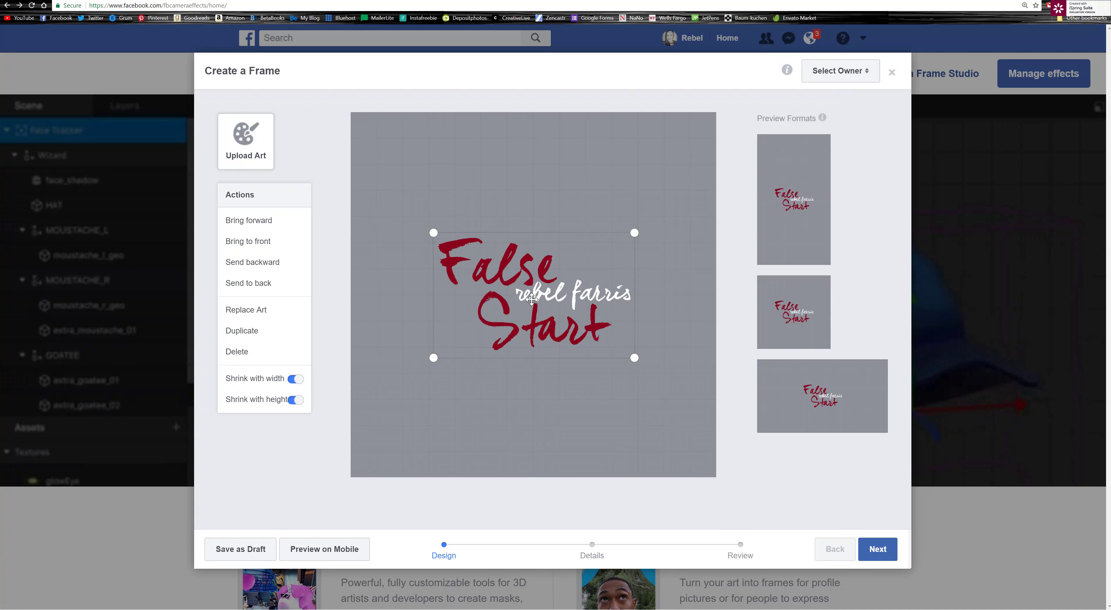
pyautogui.moveTo(532, 298); pyautogui.dragTo(530, 378)
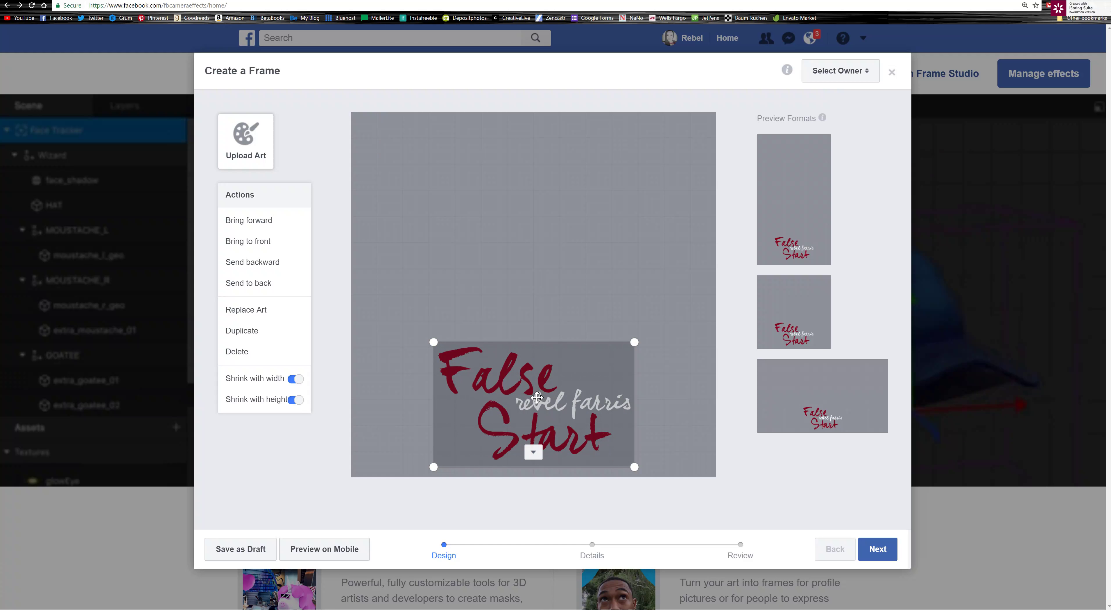
pyautogui.moveTo(530, 378); pyautogui.dragTo(545, 397)
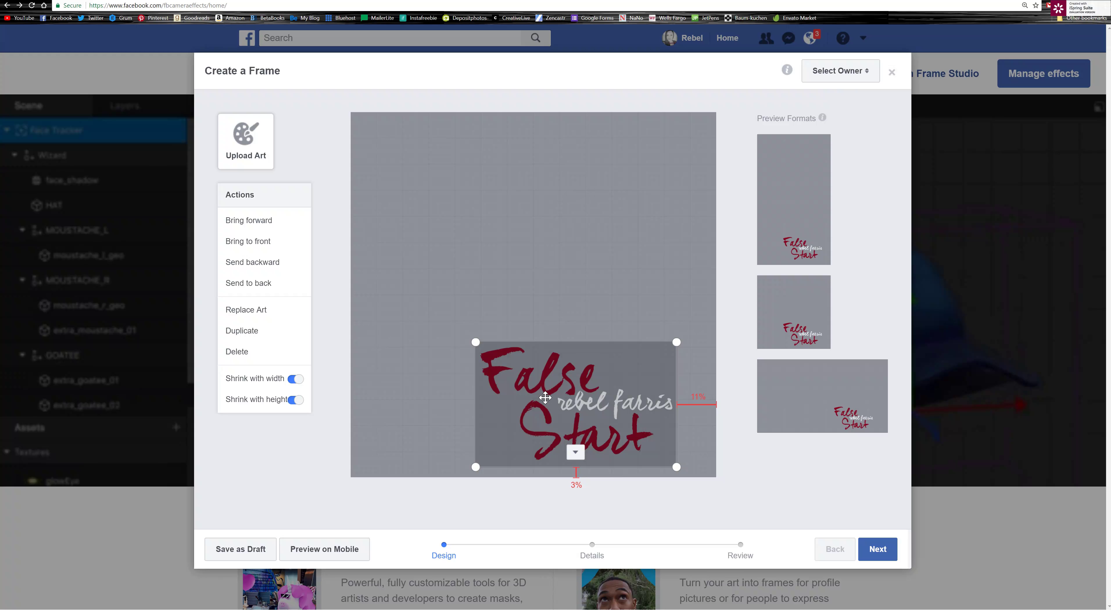
pyautogui.moveTo(545, 397); pyautogui.dragTo(429, 401)
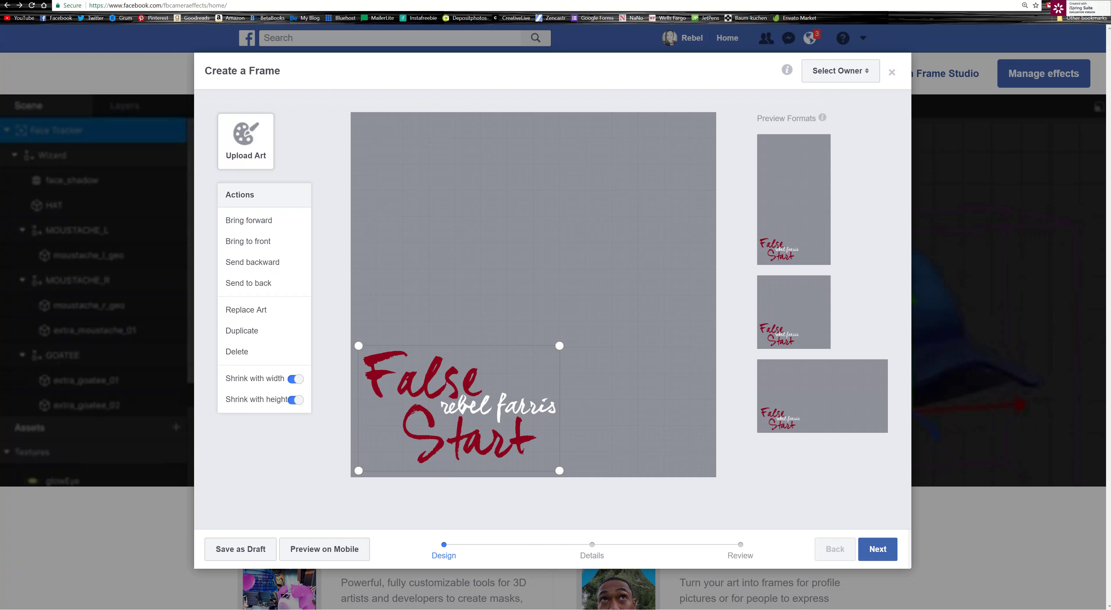
# - Add the white lily artwork, shrink it into the frame's lower-left corner and send it behind the title art
pyautogui.moveTo(1055, 178); pyautogui.dragTo(553, 284)
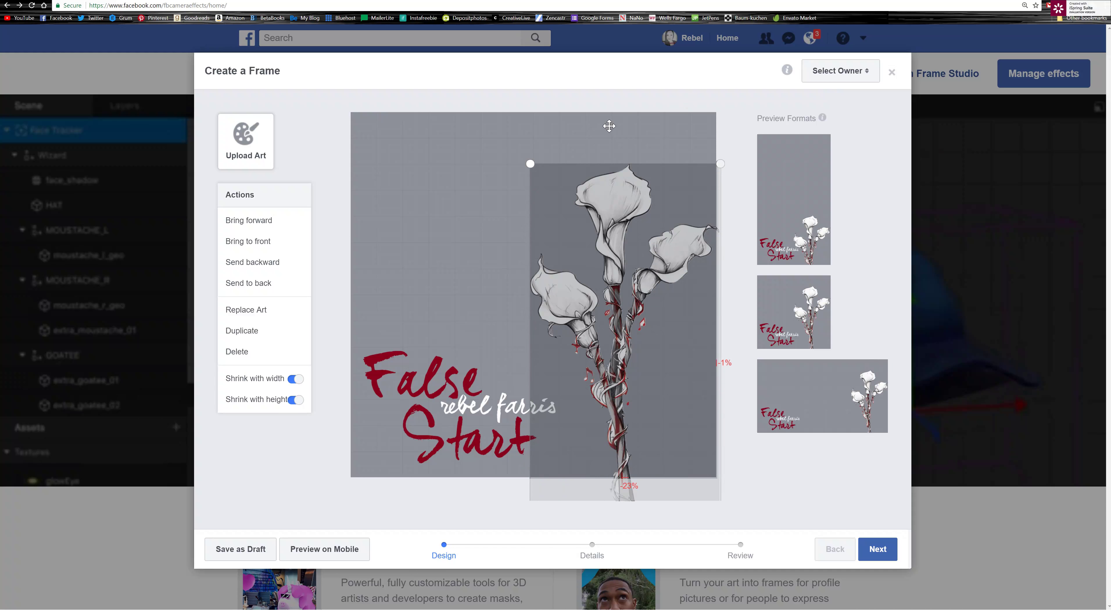
pyautogui.moveTo(609, 126); pyautogui.dragTo(525, 127)
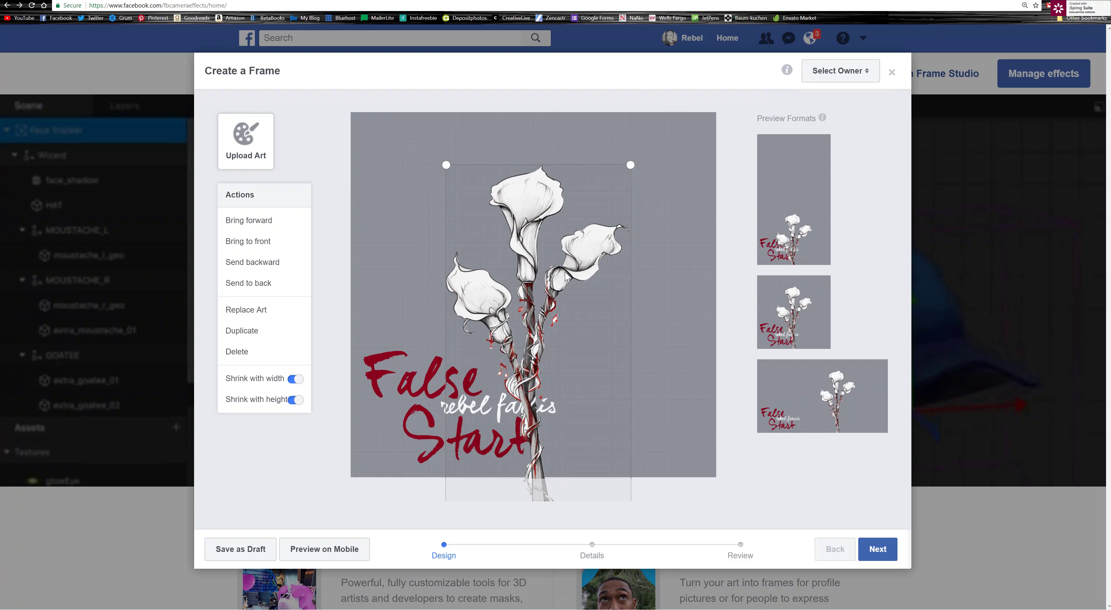
pyautogui.moveTo(566, 273); pyautogui.dragTo(410, 308)
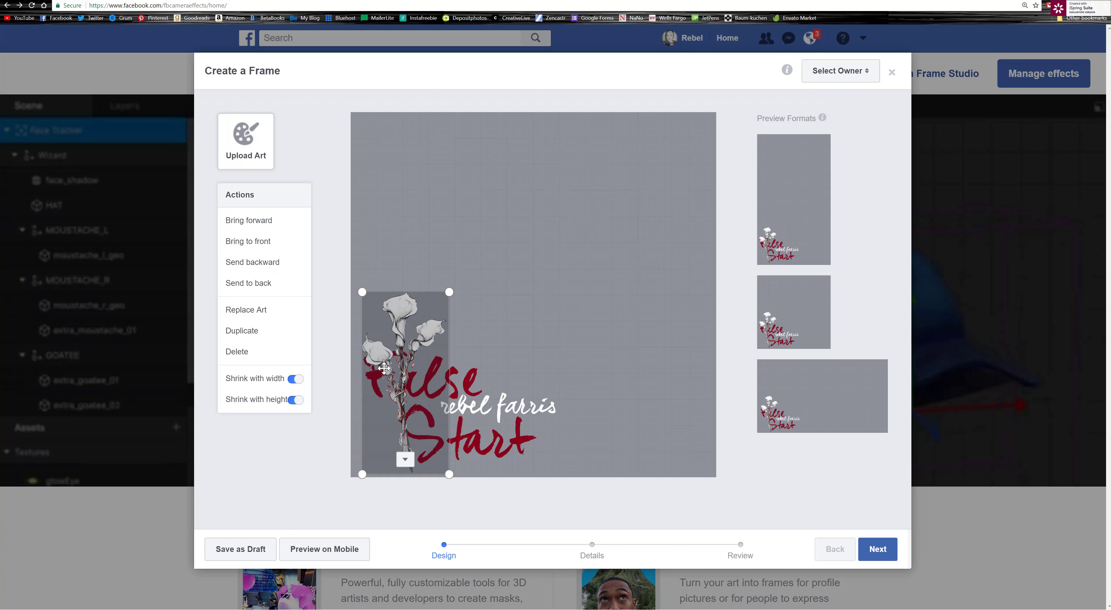
pyautogui.click(241, 289)
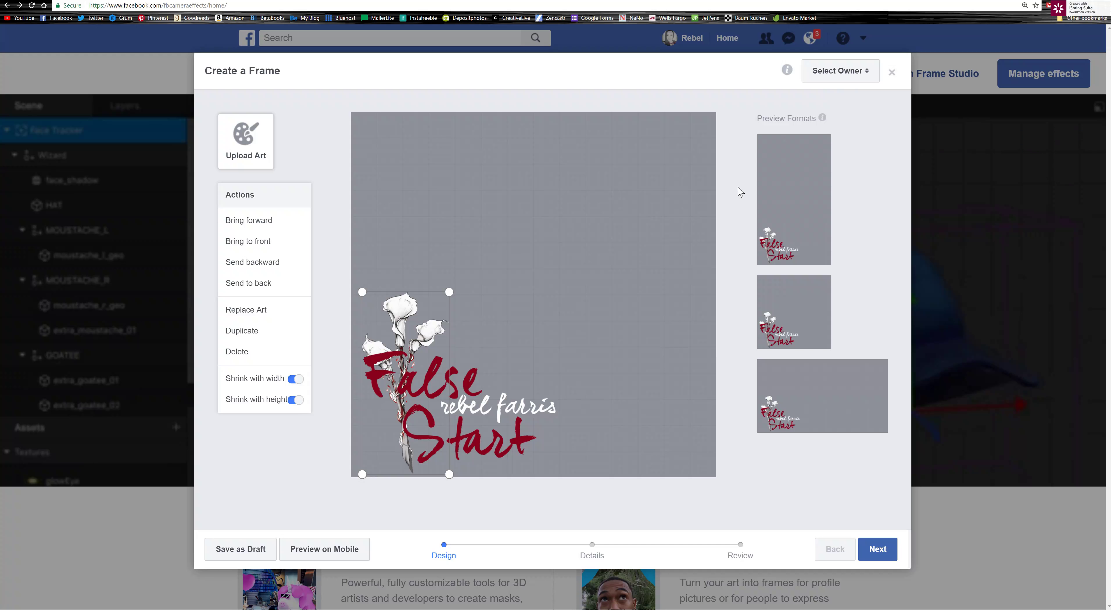
# - Add the artwork of the two book covers, shrink it and place it in the frame's lower-right corner
pyautogui.moveTo(1048, 191); pyautogui.dragTo(504, 254)
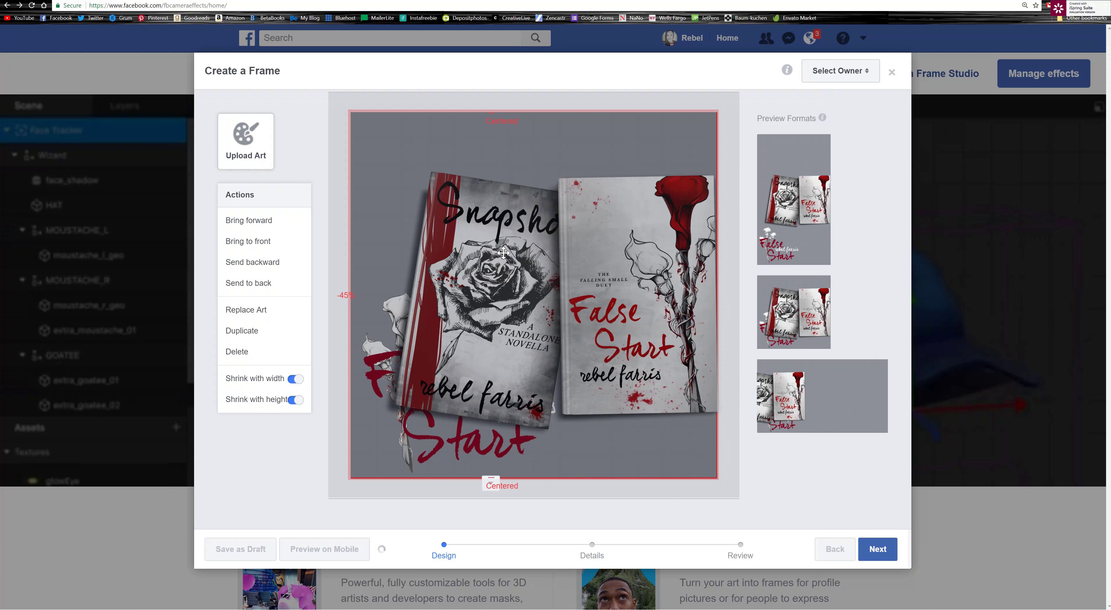
pyautogui.moveTo(503, 253); pyautogui.dragTo(478, 256)
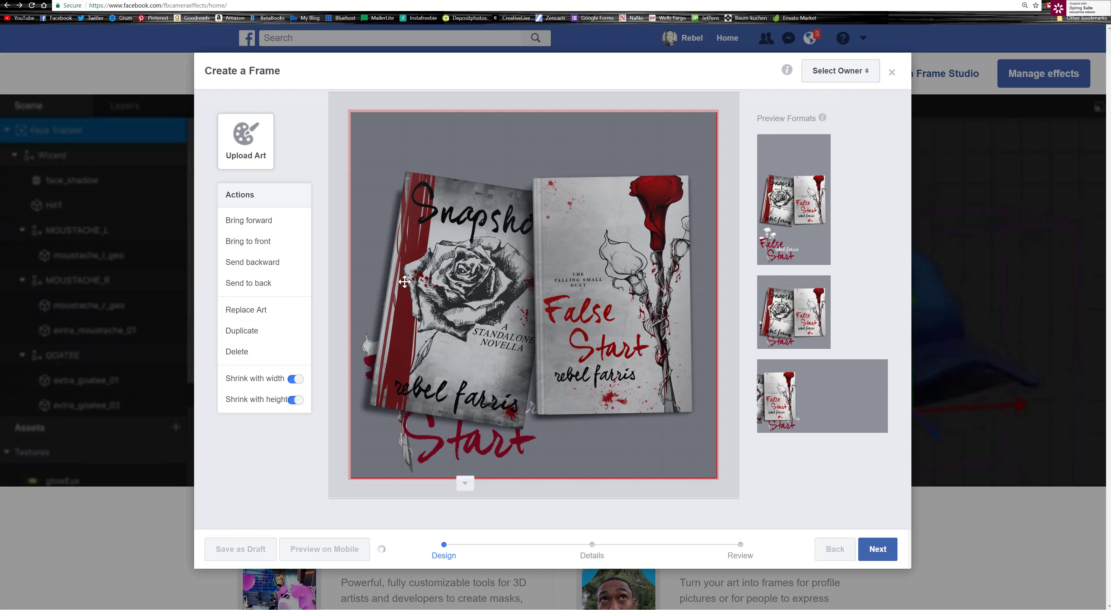
pyautogui.moveTo(404, 281); pyautogui.dragTo(734, 216)
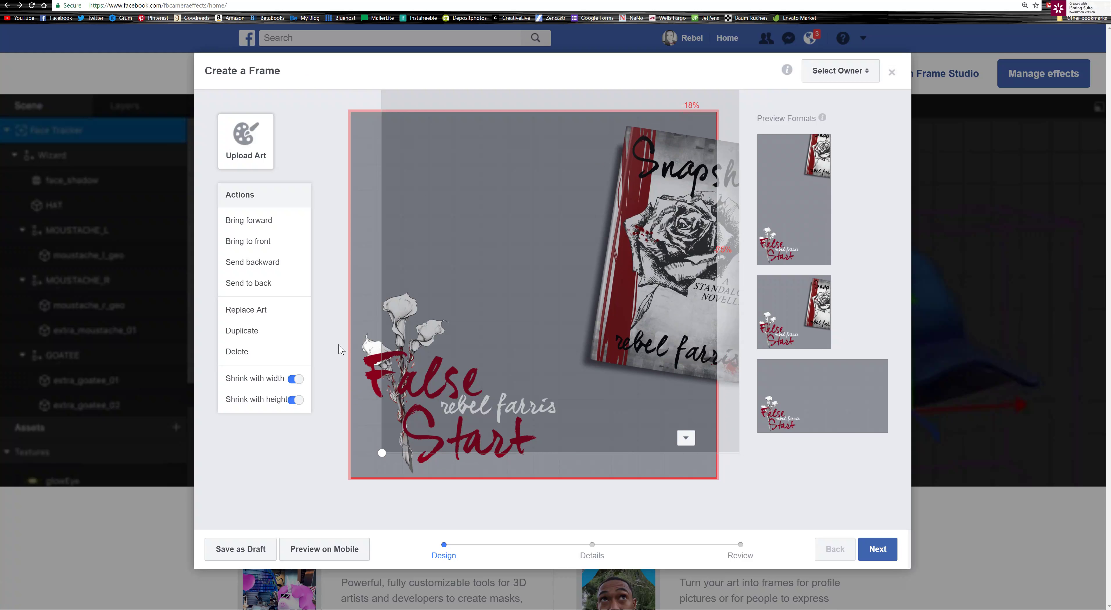
pyautogui.moveTo(380, 443)
pyautogui.mouseDown()
pyautogui.moveTo(642, 305)
pyautogui.moveTo(655, 254)
pyautogui.moveTo(644, 259)
pyautogui.mouseUp()
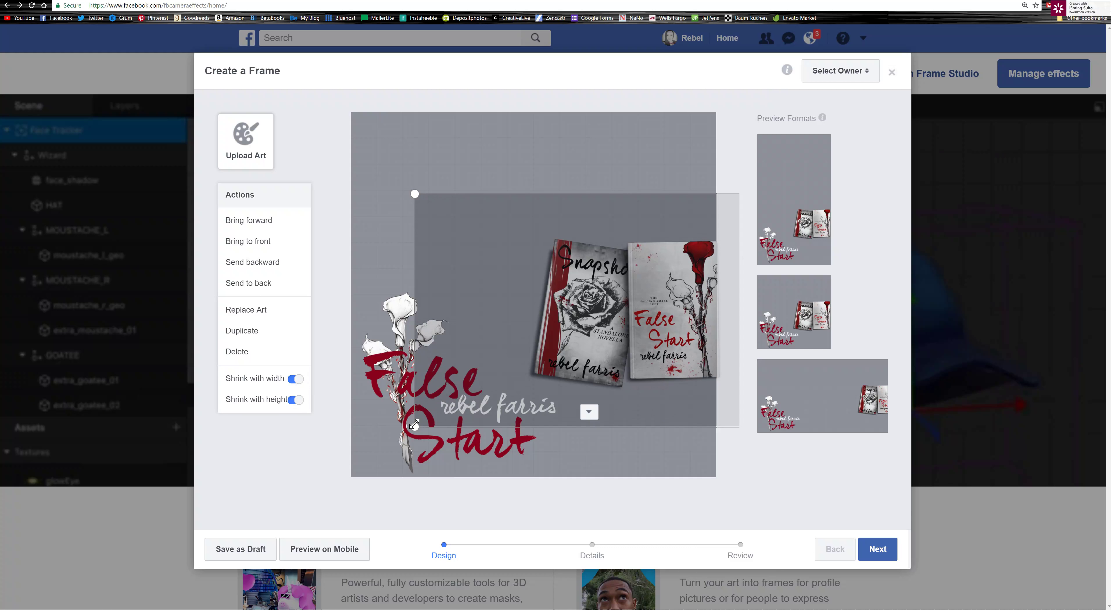
pyautogui.moveTo(415, 426); pyautogui.dragTo(485, 380)
pyautogui.moveTo(599, 332); pyautogui.dragTo(586, 465)
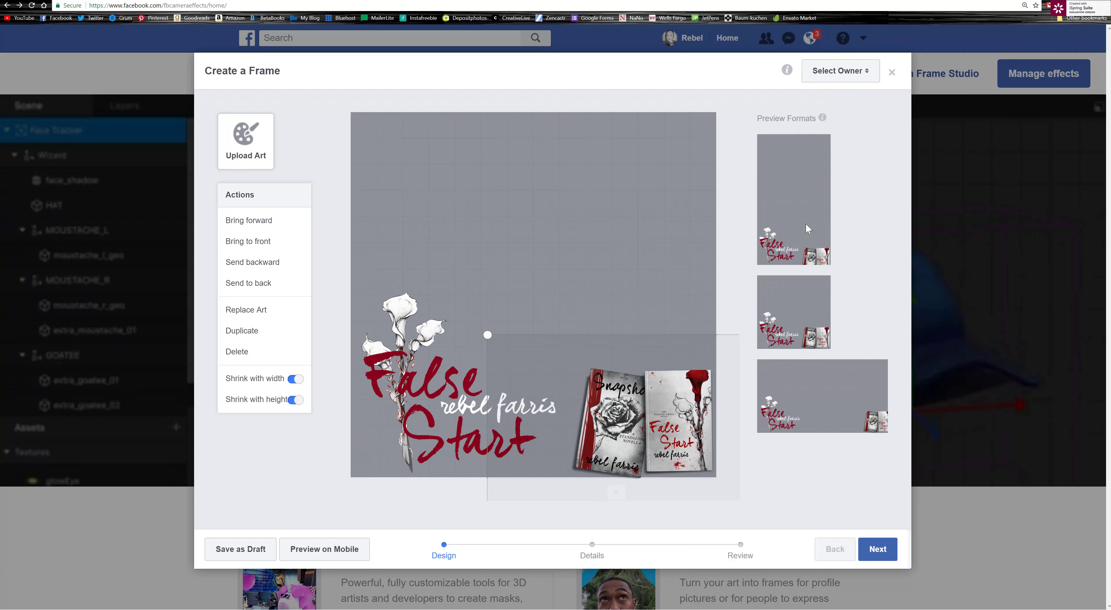
# - Check the portrait, landscape and profile previews, then shift the book covers up and inward and enlarge them slightly
pyautogui.moveTo(806, 223)
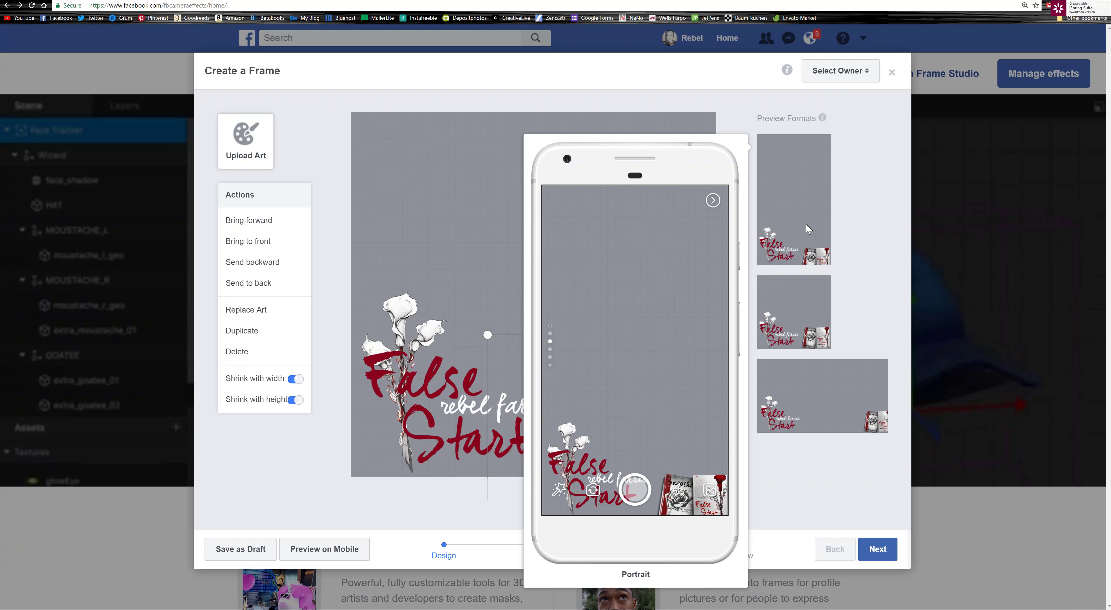
pyautogui.moveTo(842, 422)
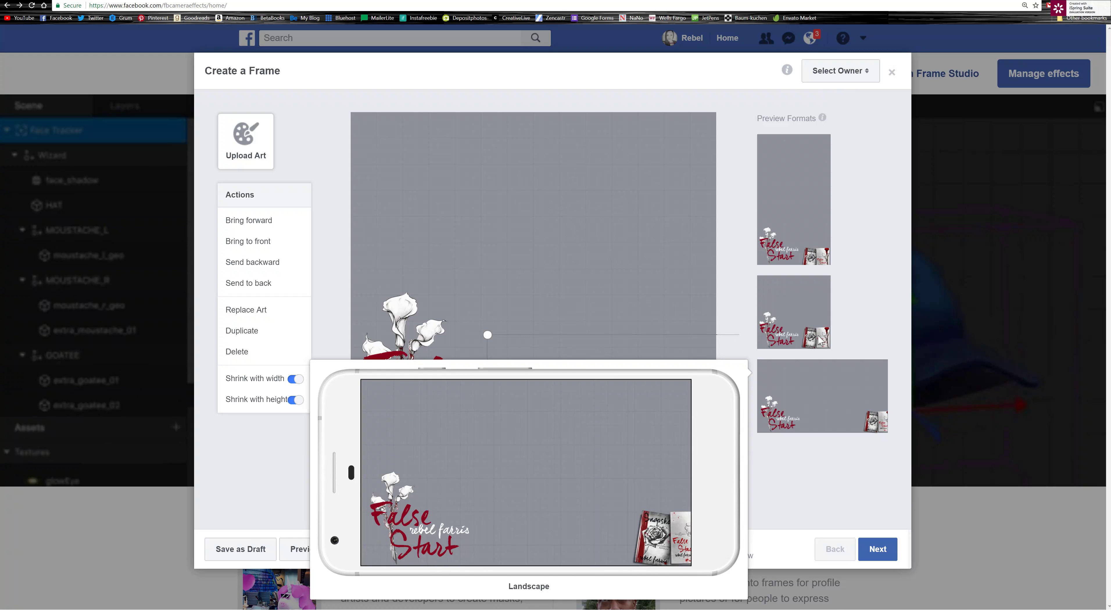
pyautogui.moveTo(819, 337)
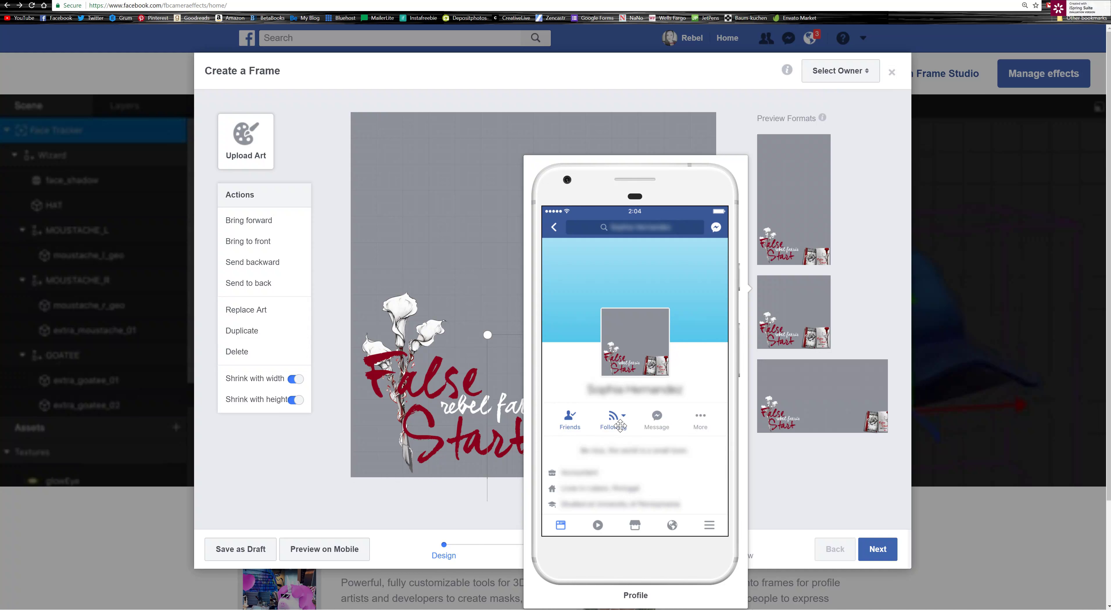
pyautogui.moveTo(644, 426); pyautogui.dragTo(634, 409)
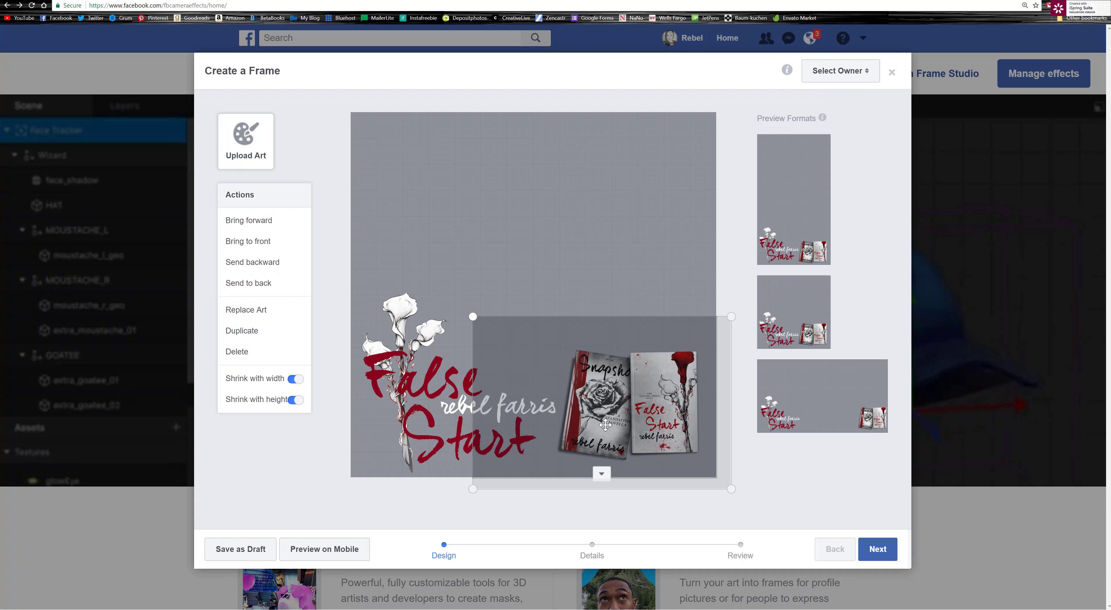
pyautogui.moveTo(473, 316)
pyautogui.mouseDown()
pyautogui.moveTo(458, 306)
pyautogui.moveTo(466, 313)
pyautogui.mouseUp()
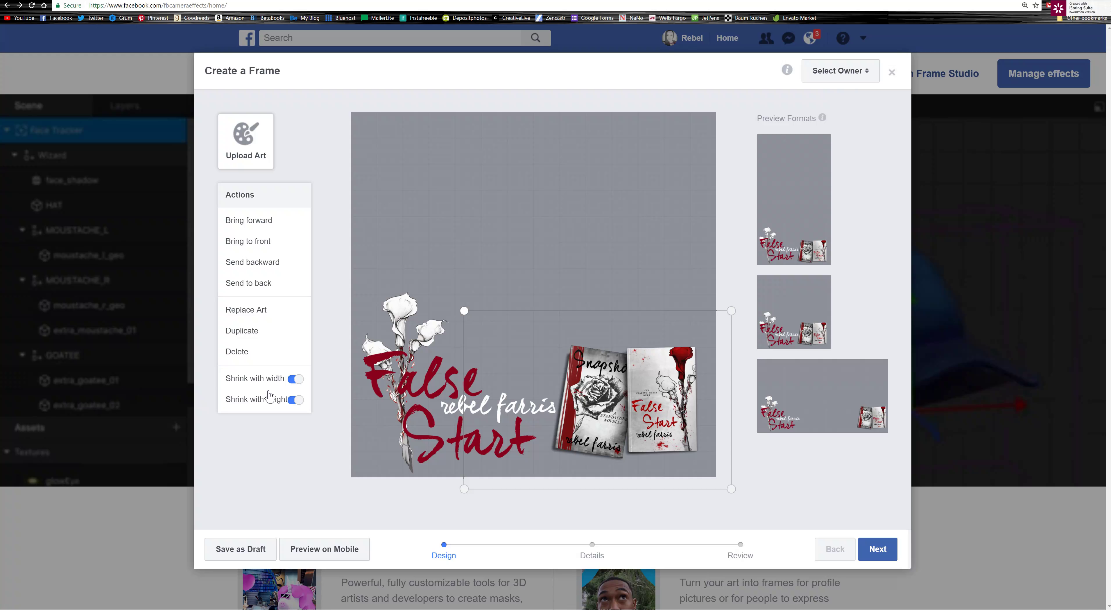
# - Switch Shrink with width and Shrink with height off and back on for the book covers to compare the previews
pyautogui.click(294, 379)
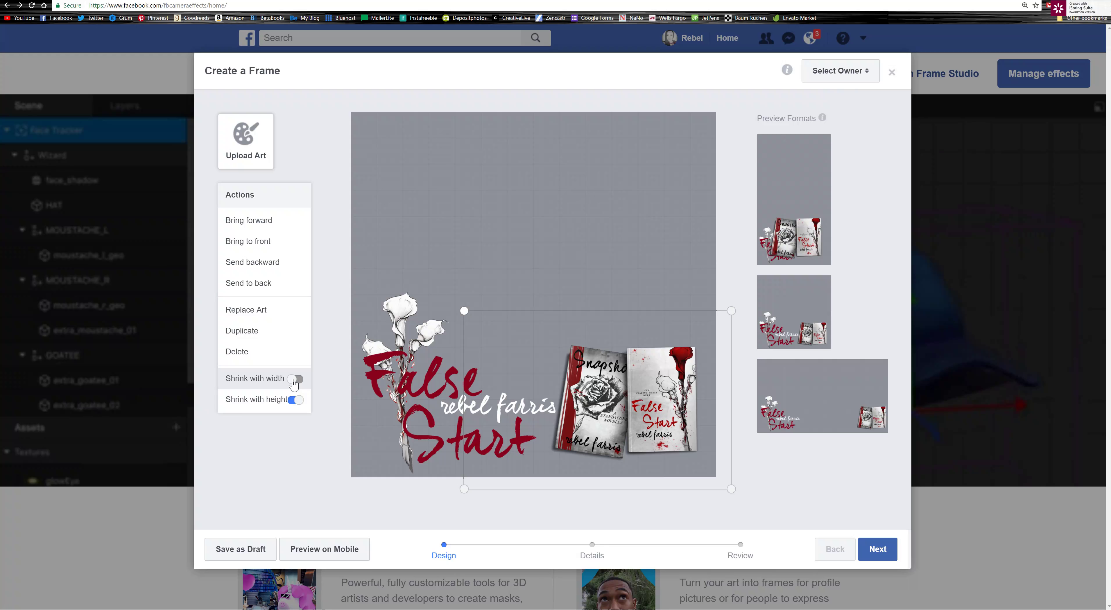
pyautogui.click(295, 380)
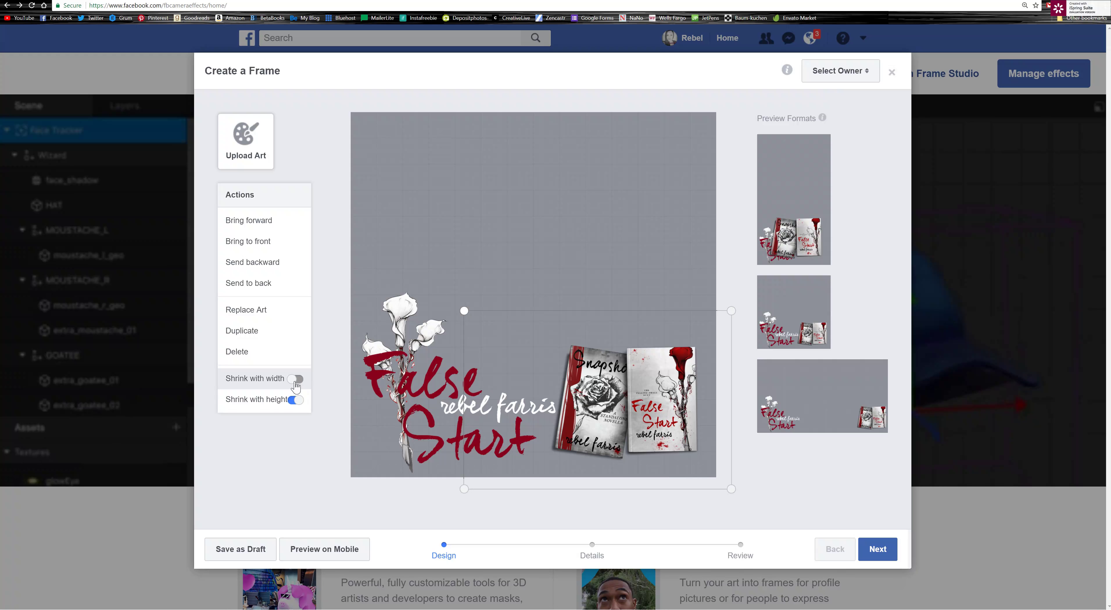
pyautogui.click(295, 400)
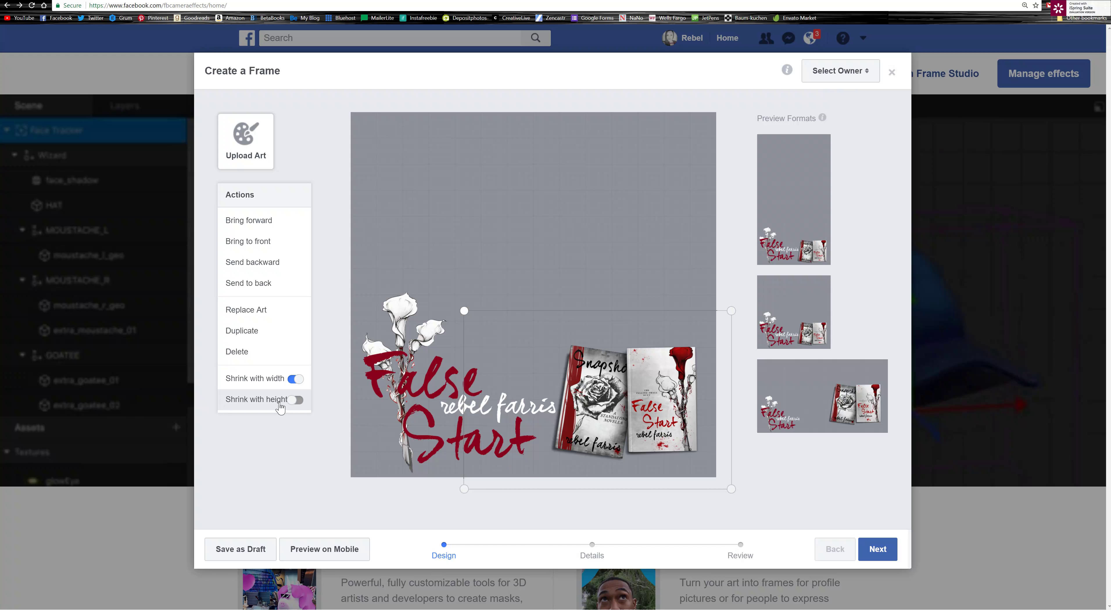
pyautogui.click(298, 402)
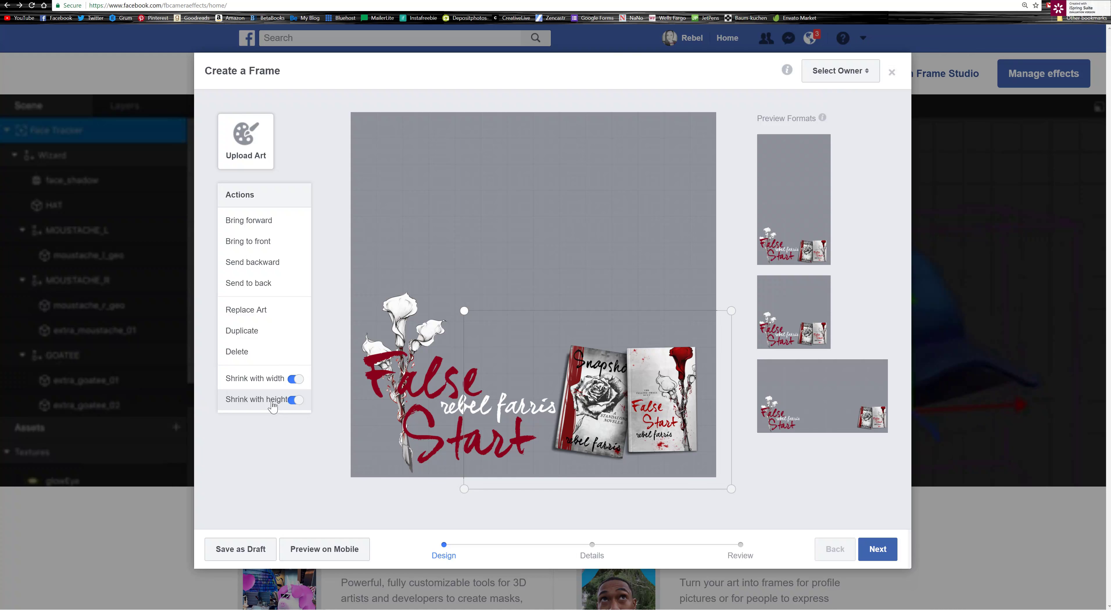
# - Continue to the frame's details and name it "False Start | " followed by the author's name
pyautogui.click(878, 549)
pyautogui.click(442, 155)
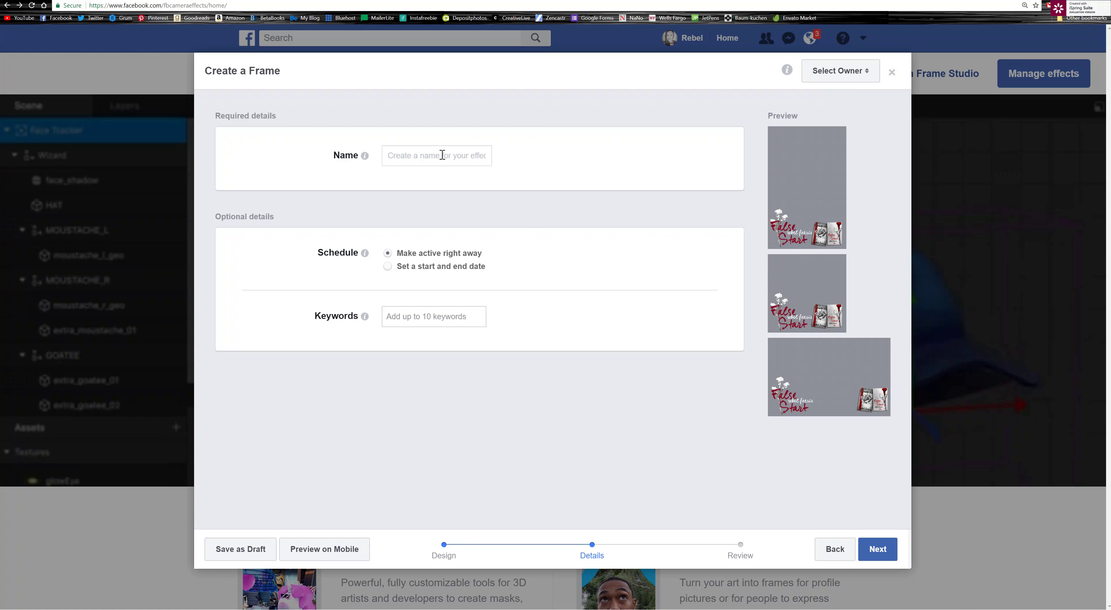
pyautogui.write('Rebel Farris')
pyautogui.press('Home')
pyautogui.write('False Rebel')
pyautogui.click(496, 157)
pyautogui.write('Start')
# - Schedule the frame with a start and end date, setting the start to Jan 5, 2018 at 12:01 AM
pyautogui.moveTo(836, 247)
pyautogui.click(390, 268)
pyautogui.click(451, 293)
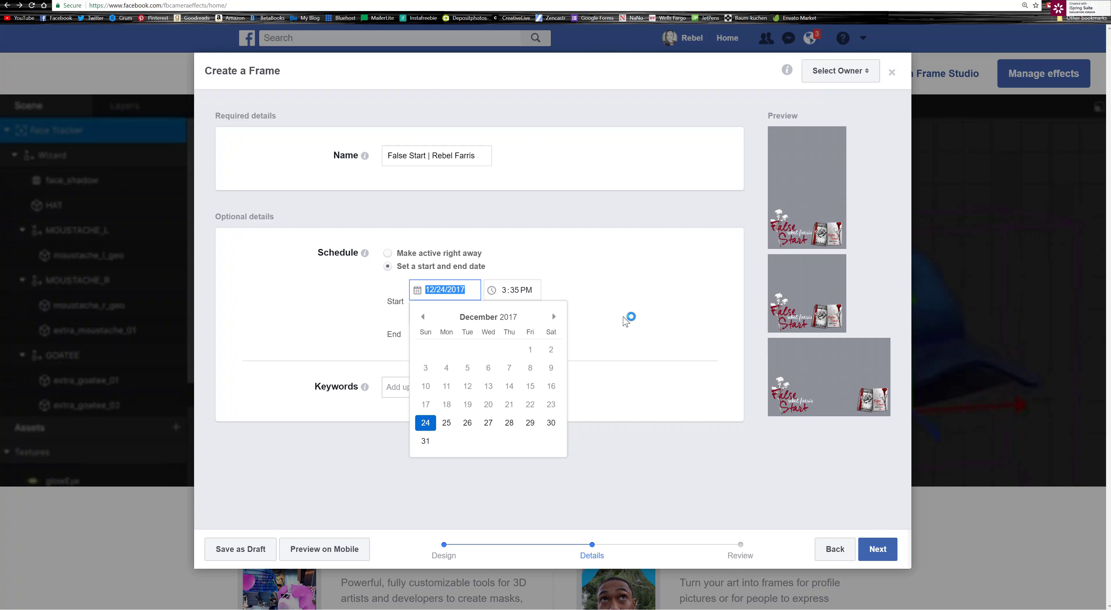
pyautogui.click(554, 318)
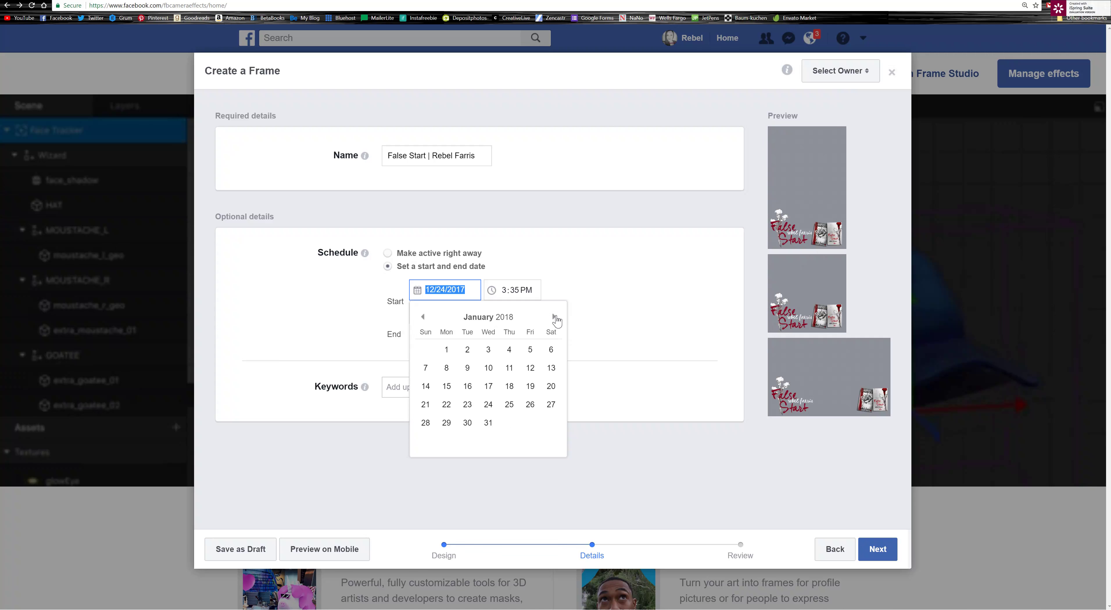
pyautogui.click(535, 350)
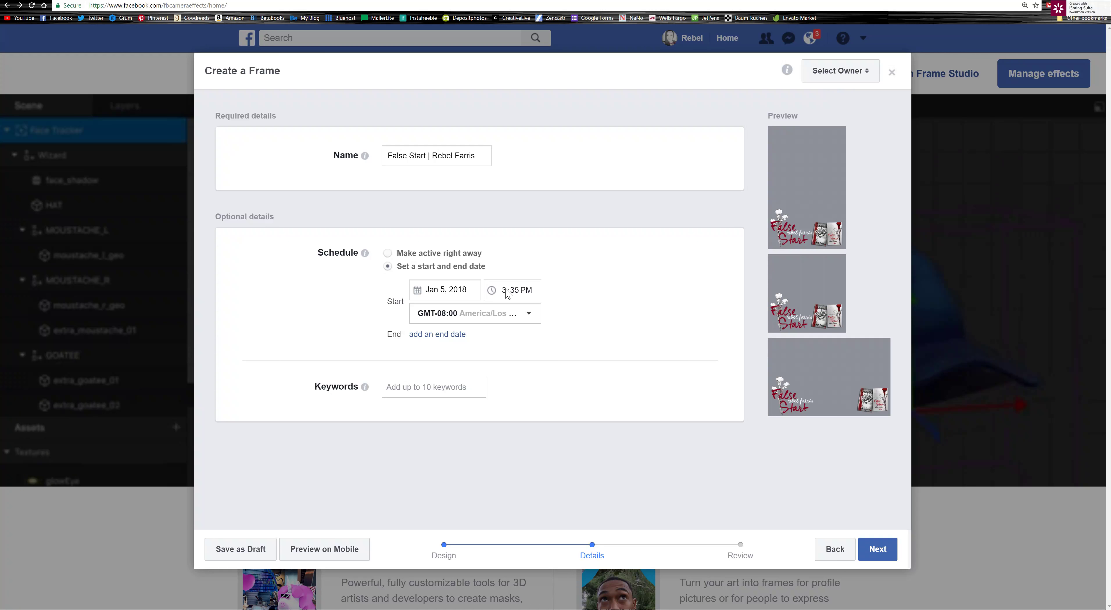
pyautogui.click(505, 292)
pyautogui.write('12')
pyautogui.click(523, 295)
# - Set the time zone of the schedule's start to GMT-05:00 America/New York
pyautogui.click(520, 315)
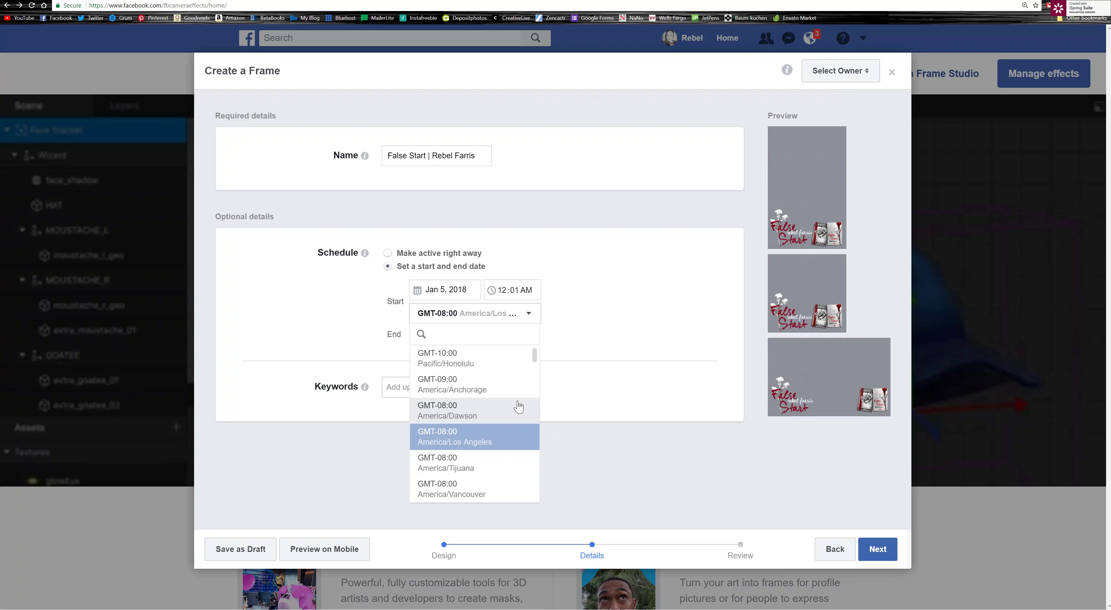
pyautogui.scroll(-10, 519, 406)
pyautogui.scroll(-10, 520, 407)
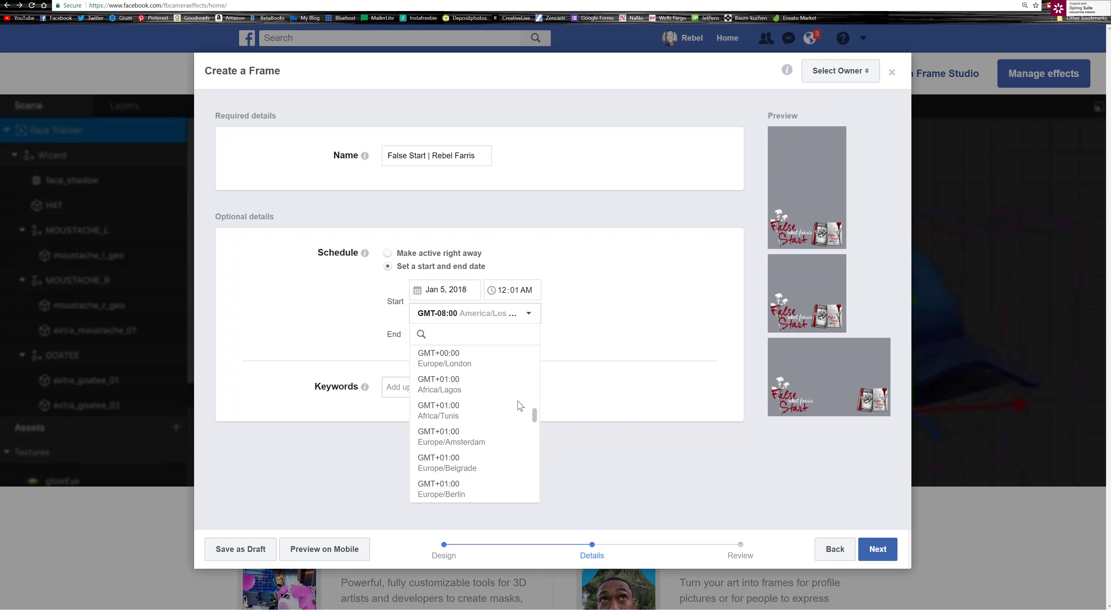
pyautogui.scroll(15, 520, 406)
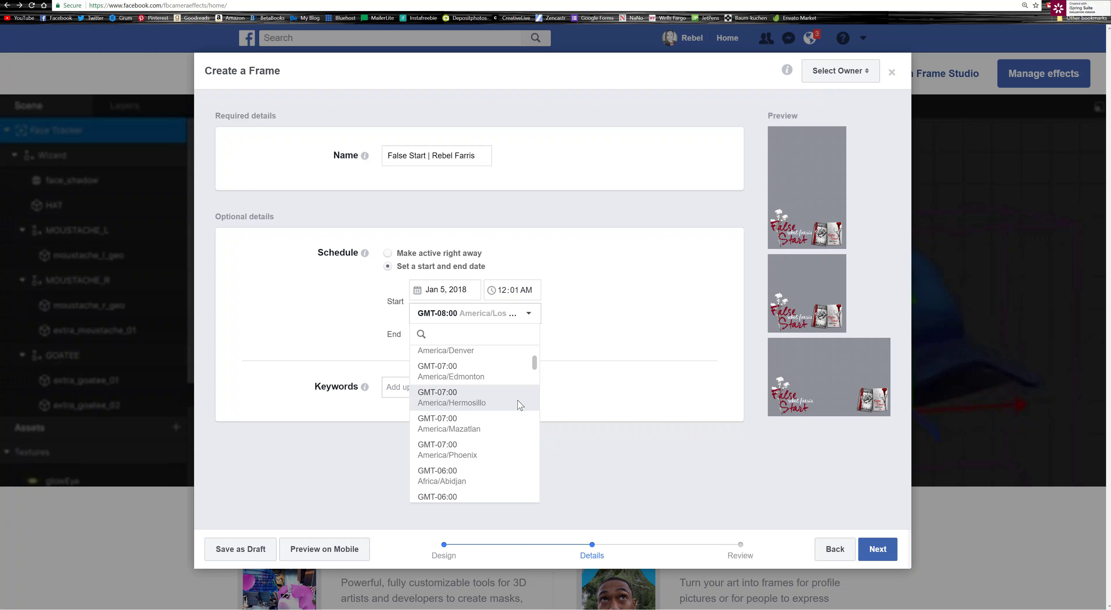
pyautogui.scroll(-4, 519, 406)
pyautogui.click(496, 392)
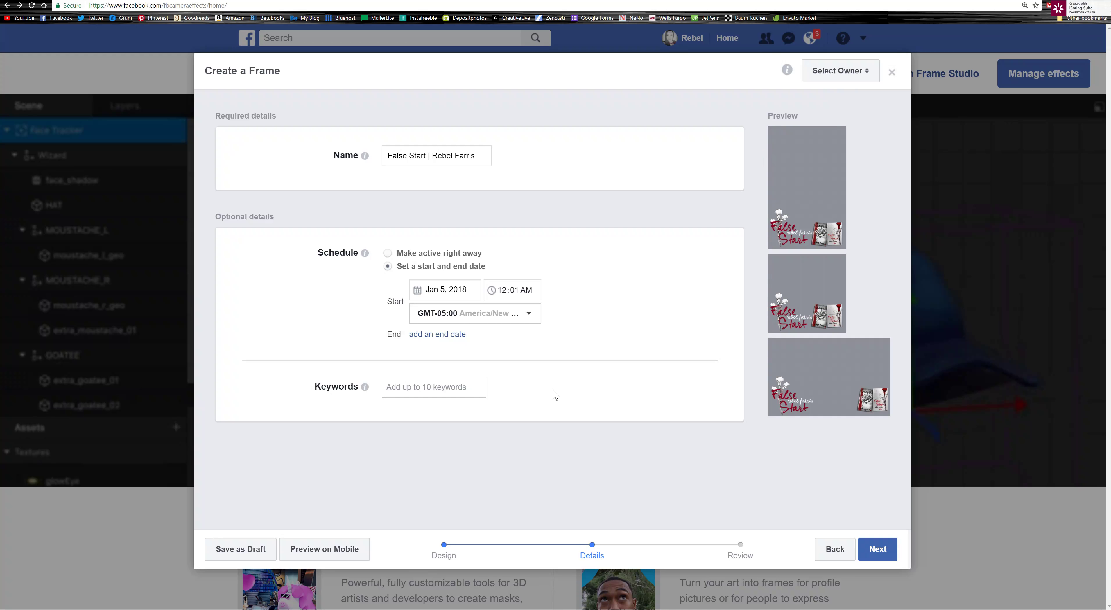
# - Add the author's name and "False Start" as keywords for the frame
pyautogui.click(449, 392)
pyautogui.write('Rebel Farris')
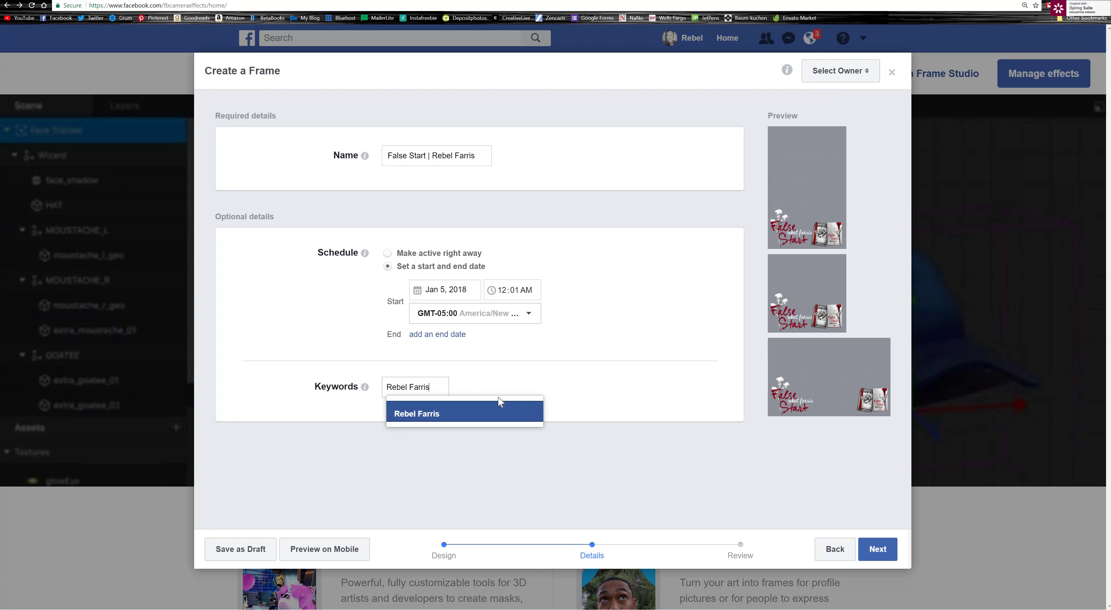
pyautogui.press('Return')
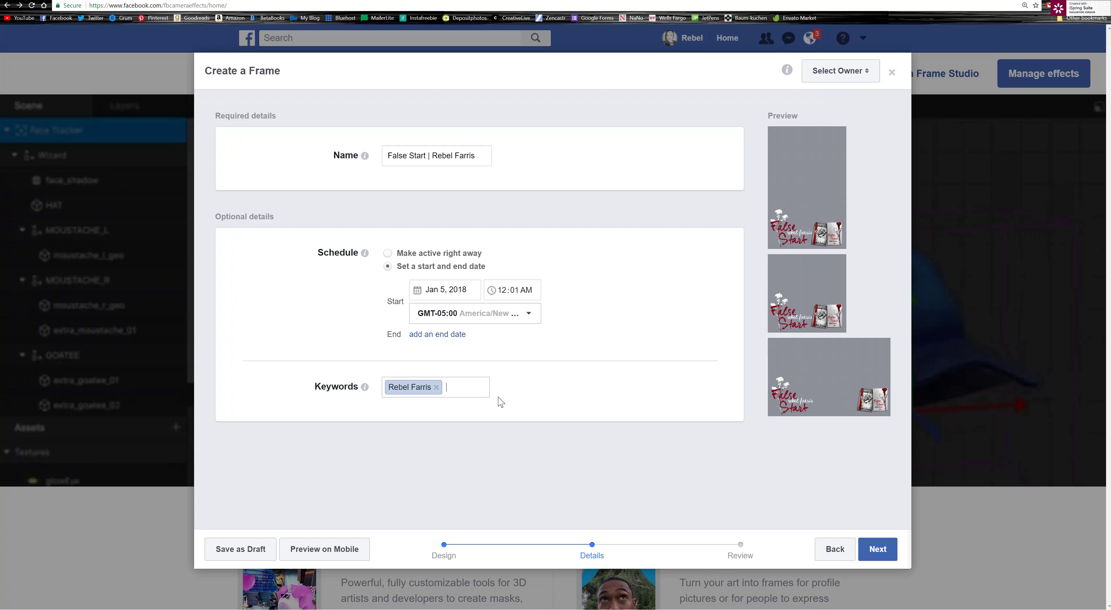
pyautogui.write('False ')
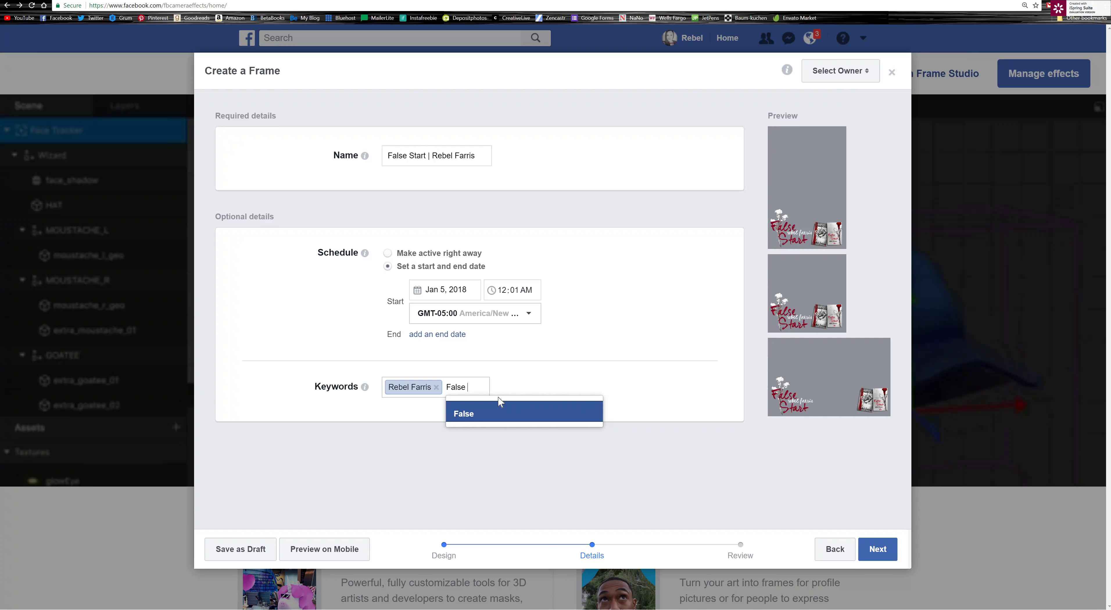
pyautogui.write('Start')
pyautogui.press('Return')
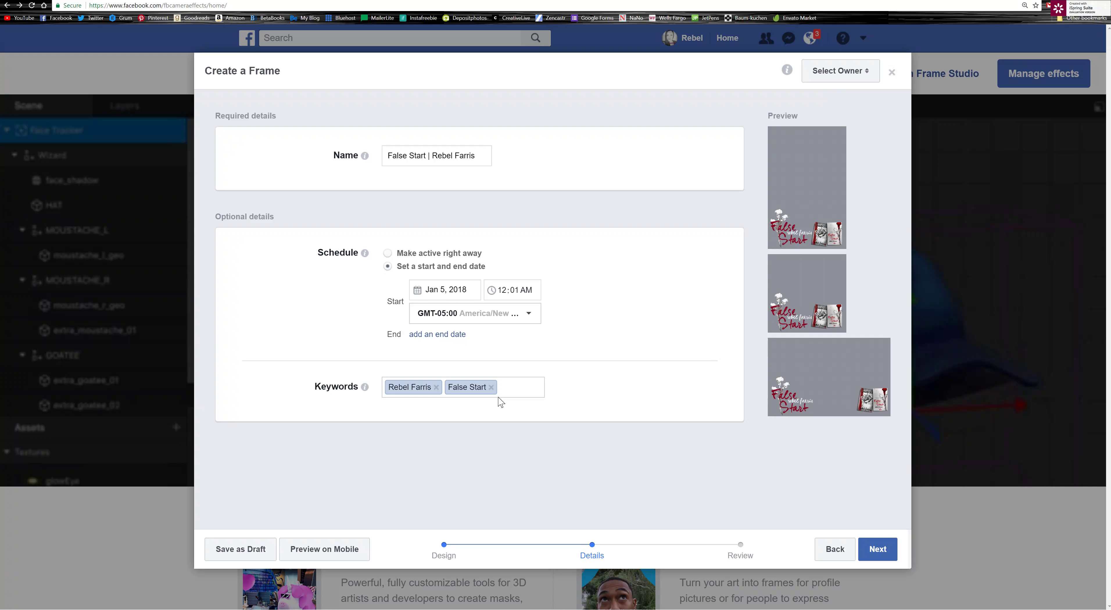
# - Add the author's full name followed by "Fase Start" as one combined keyword
pyautogui.write('Re')
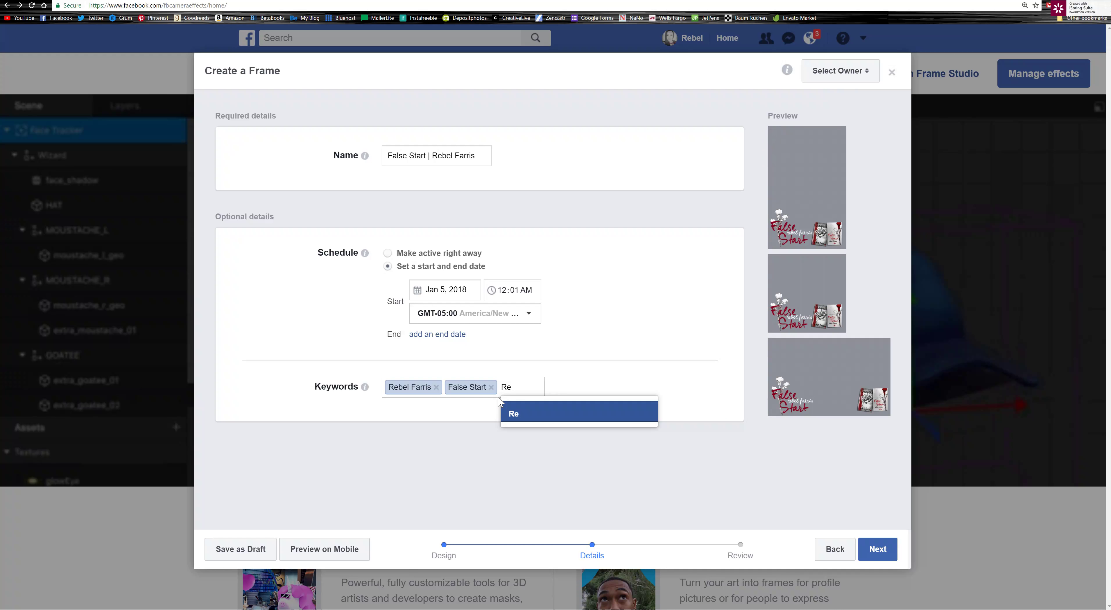
pyautogui.write('bel Farris Fas')
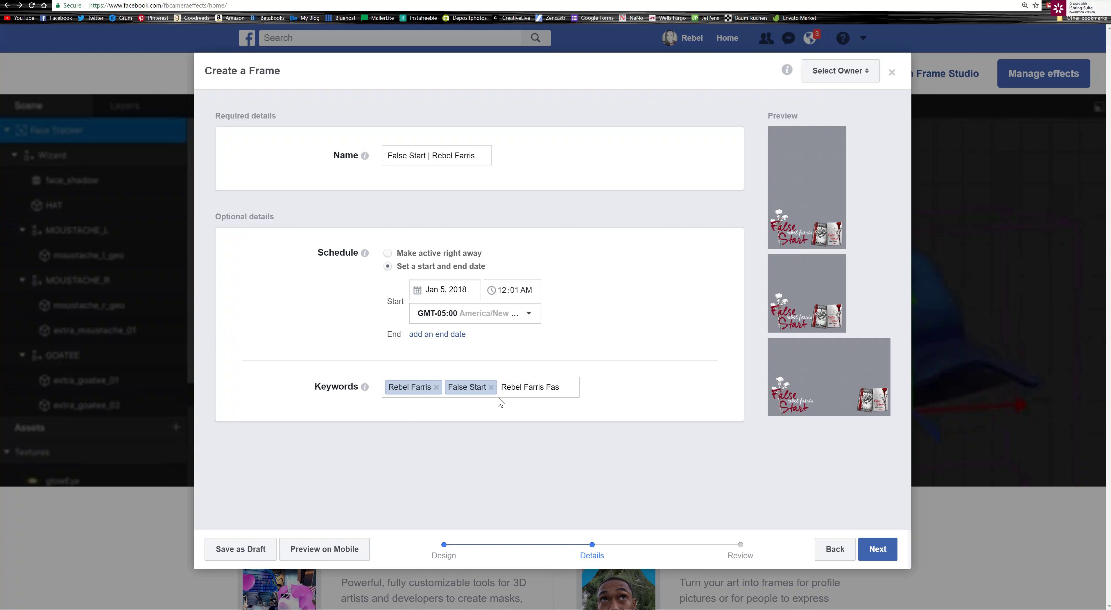
pyautogui.write('e Start')
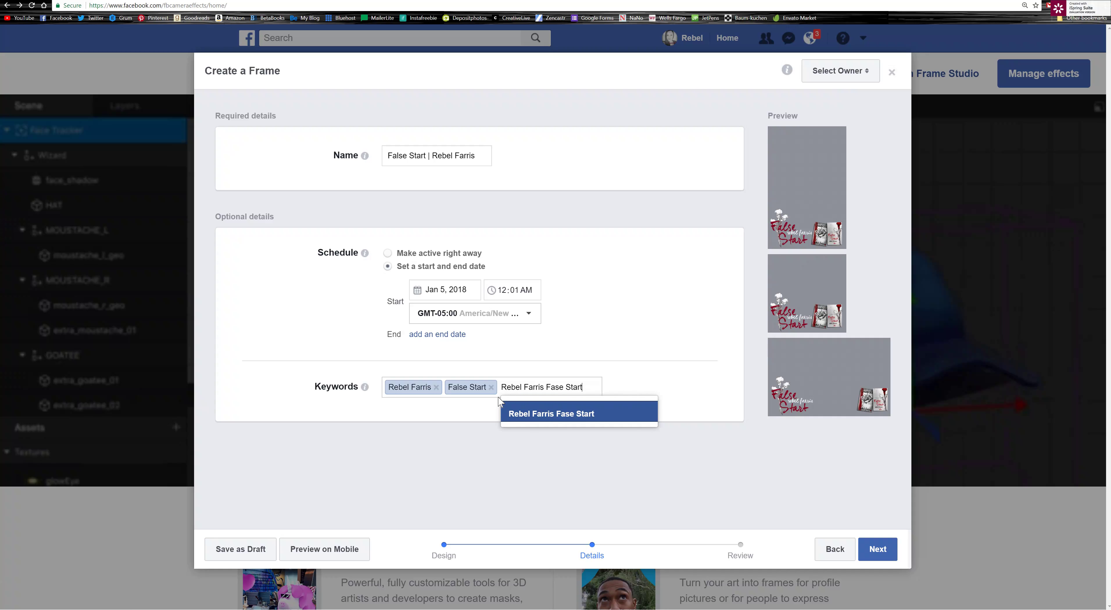
pyautogui.press('Return')
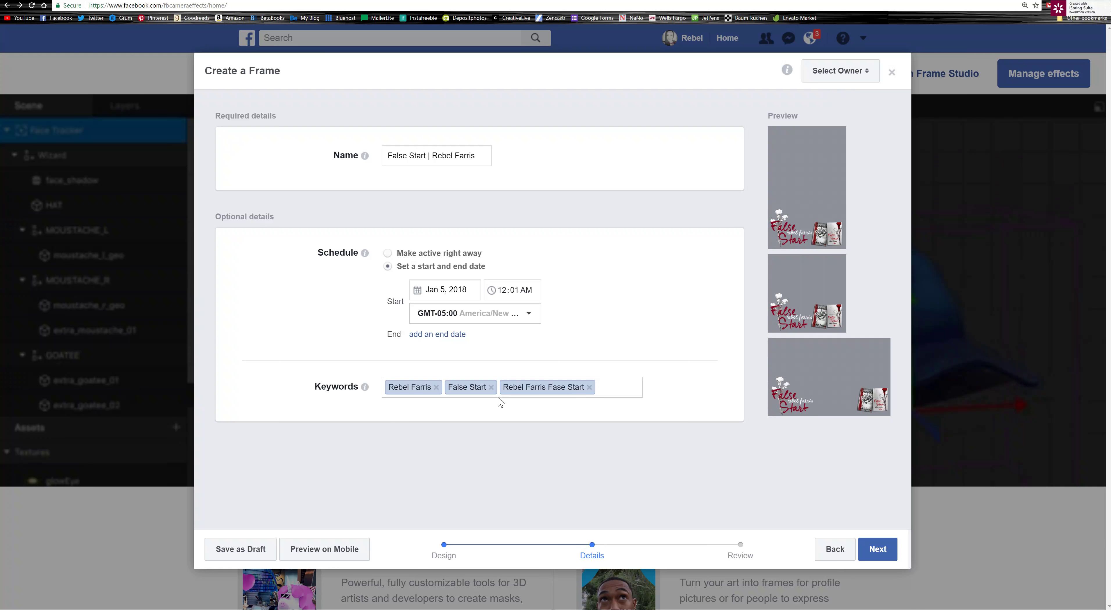
# - Add the author's first name, the author's last name, "False" and "Start" as separate keywords
pyautogui.write('Rebel')
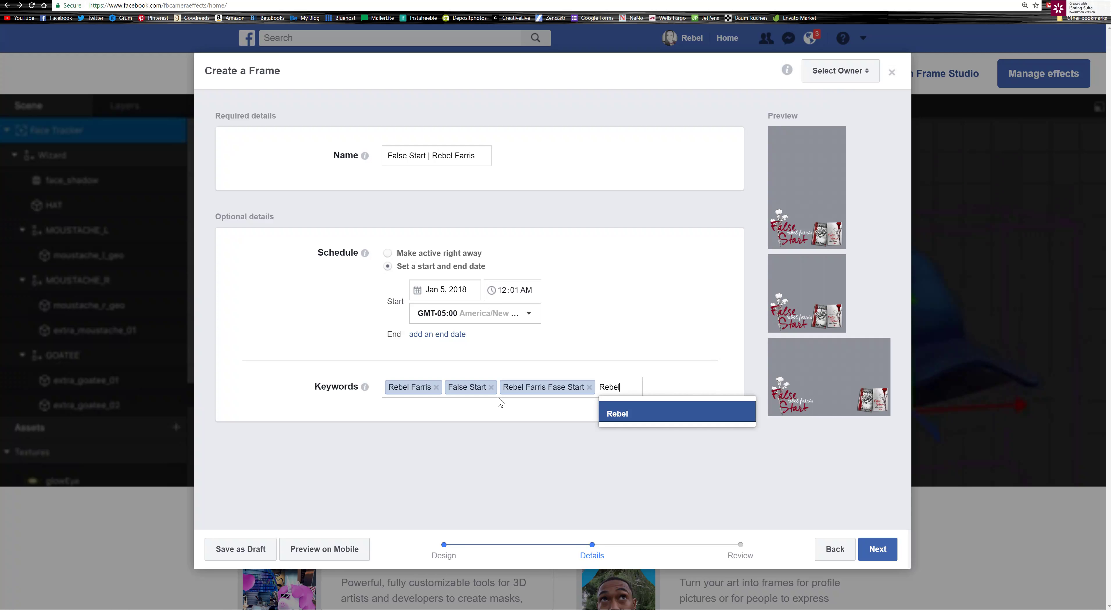
pyautogui.press('Return')
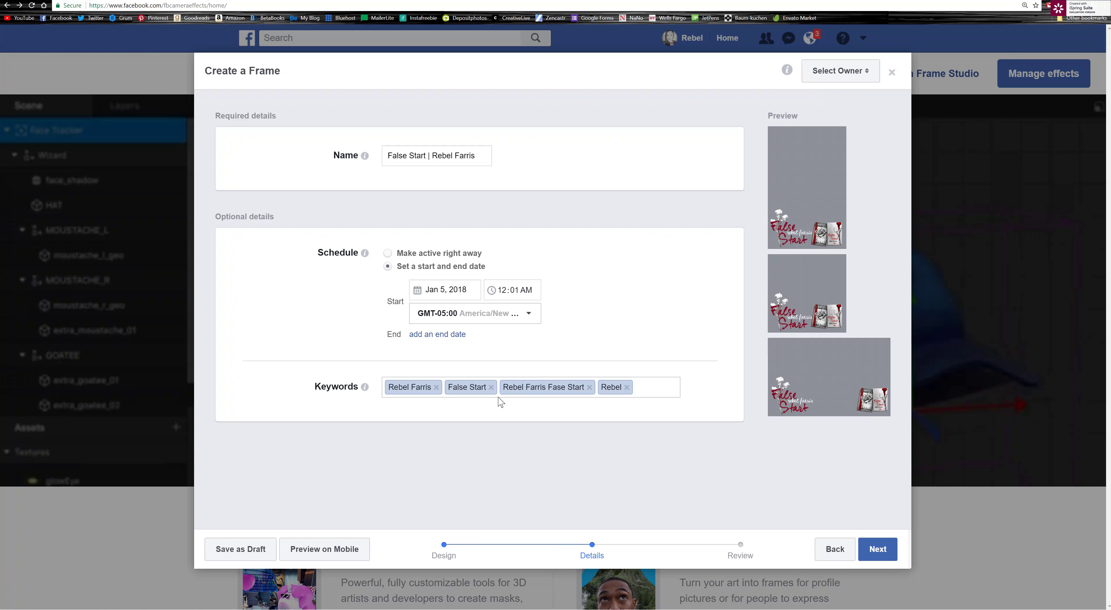
pyautogui.write('Farris')
pyautogui.press('Return')
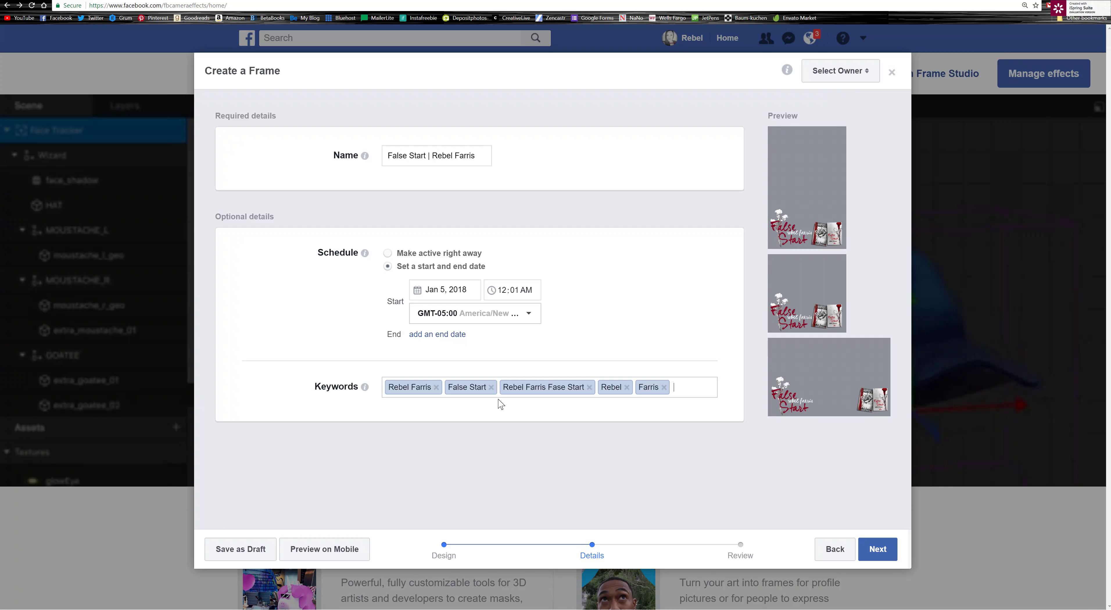
pyautogui.write('False')
pyautogui.press('Return')
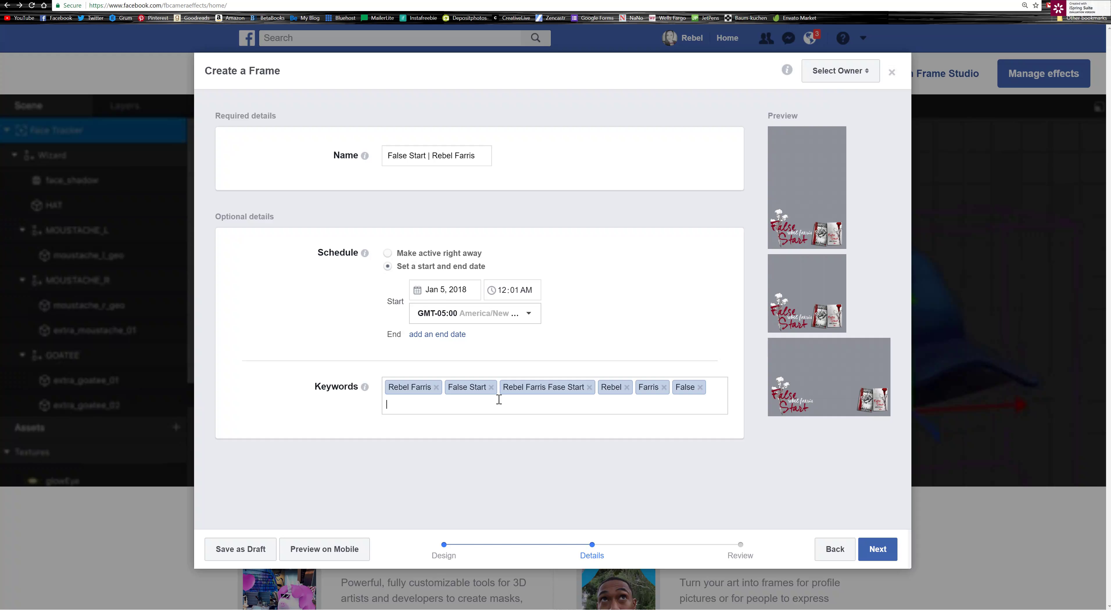
pyautogui.write('Start')
pyautogui.press('Return')
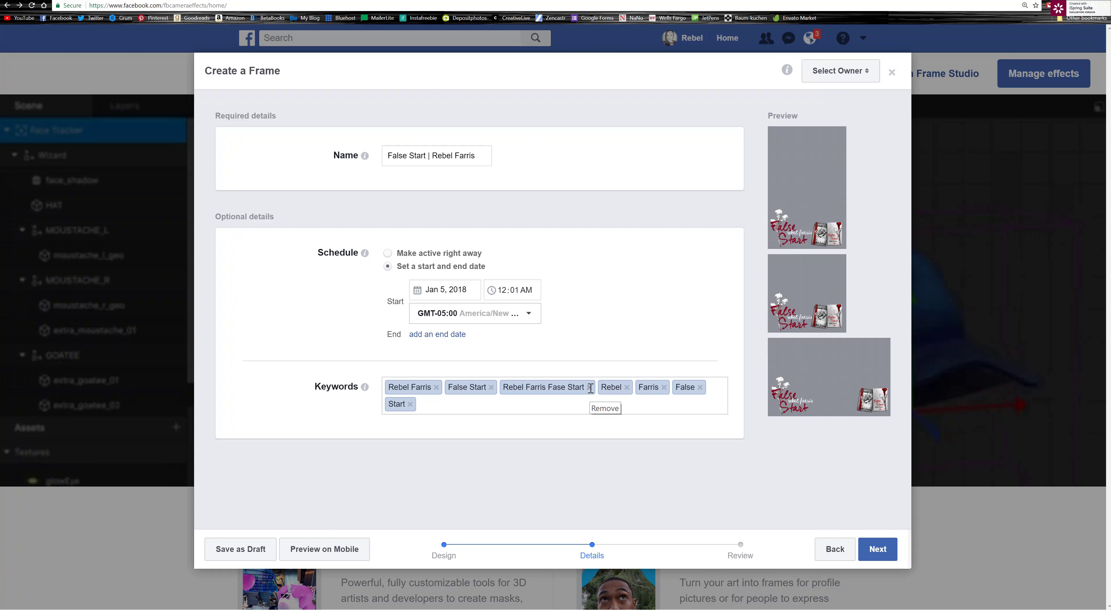
# - Replace the misspelled combined keyword with the author's full name followed by "False Start"
pyautogui.click(589, 387)
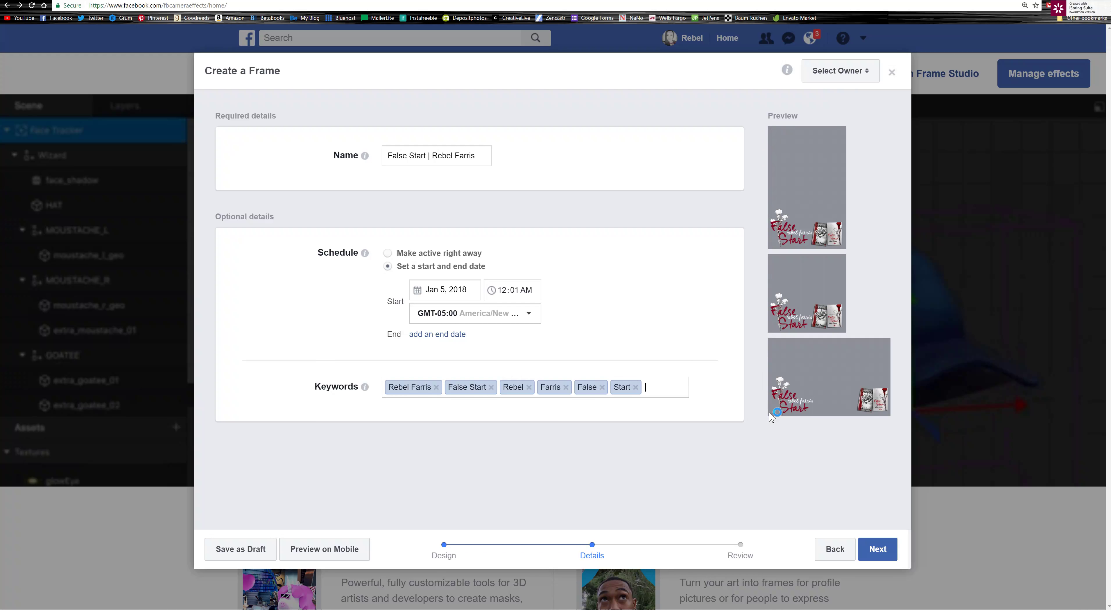
pyautogui.moveTo(771, 417)
pyautogui.write('Rebel ')
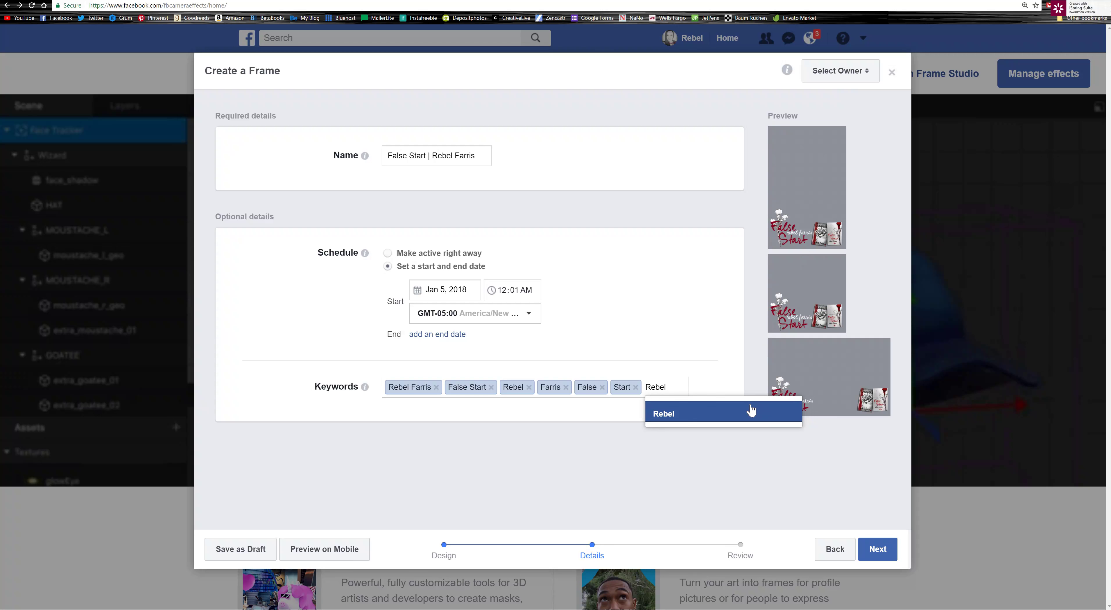
pyautogui.write('Farris False Start')
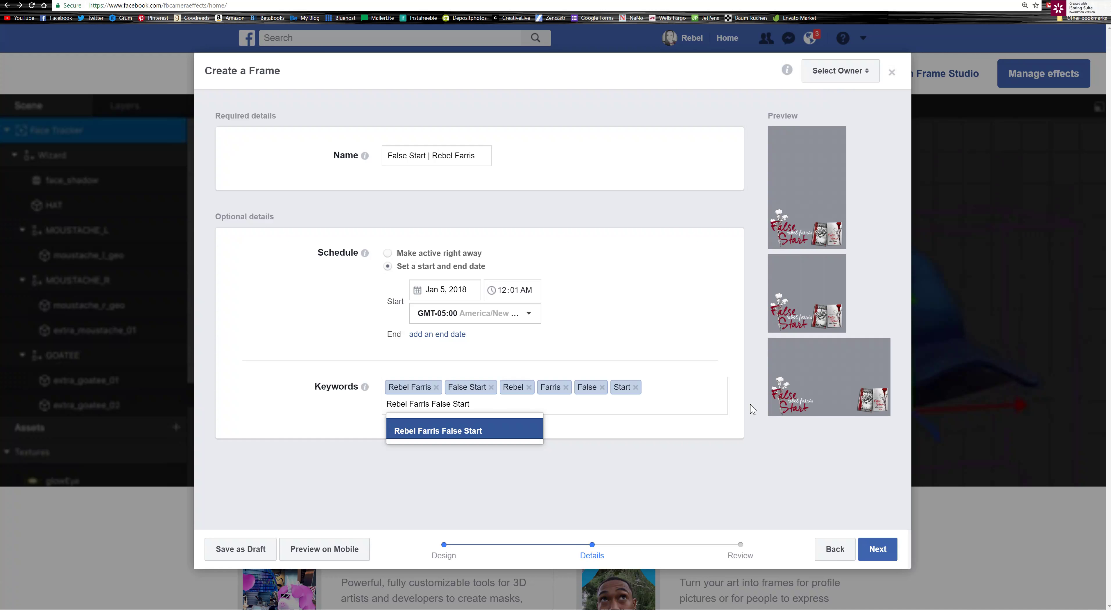
pyautogui.press('Return')
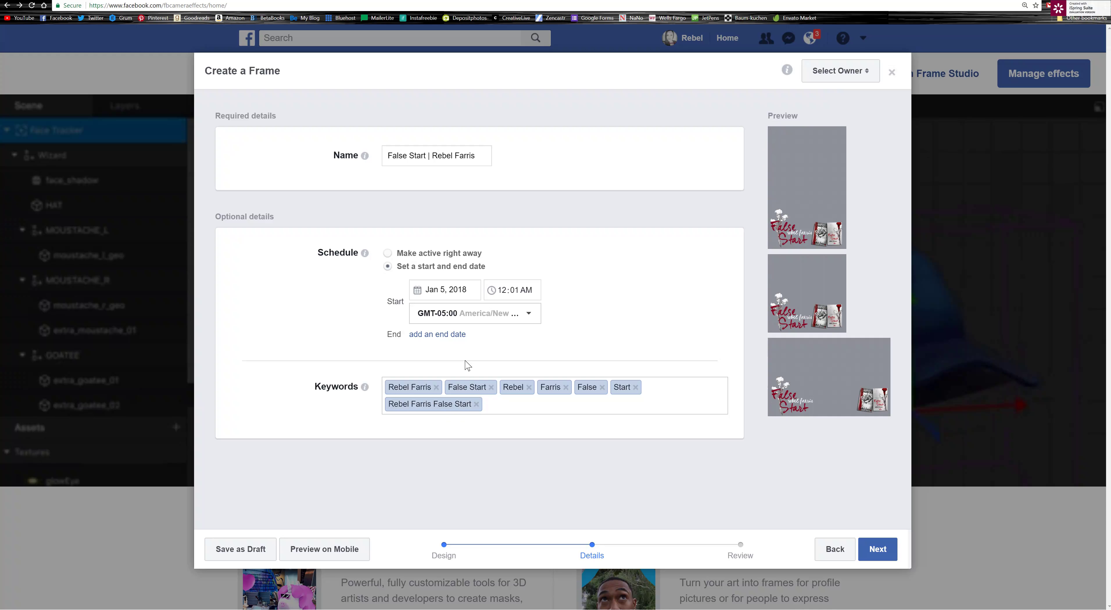
pyautogui.click(483, 405)
# - Assign the author page as the frame's owner and save the frame with a preview sent to mobile
pyautogui.click(876, 549)
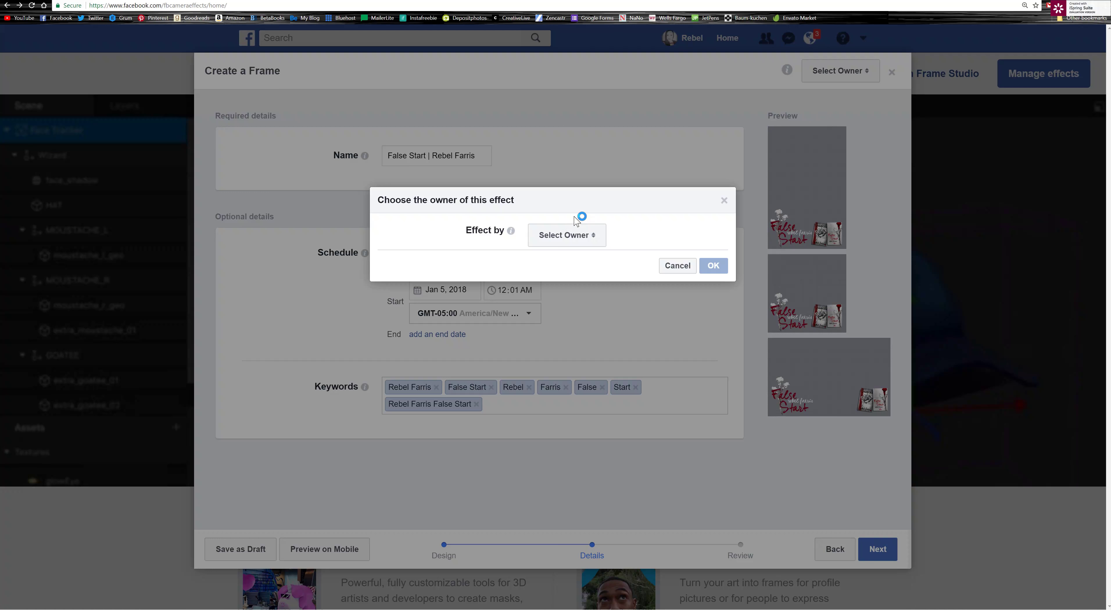
pyautogui.click(597, 244)
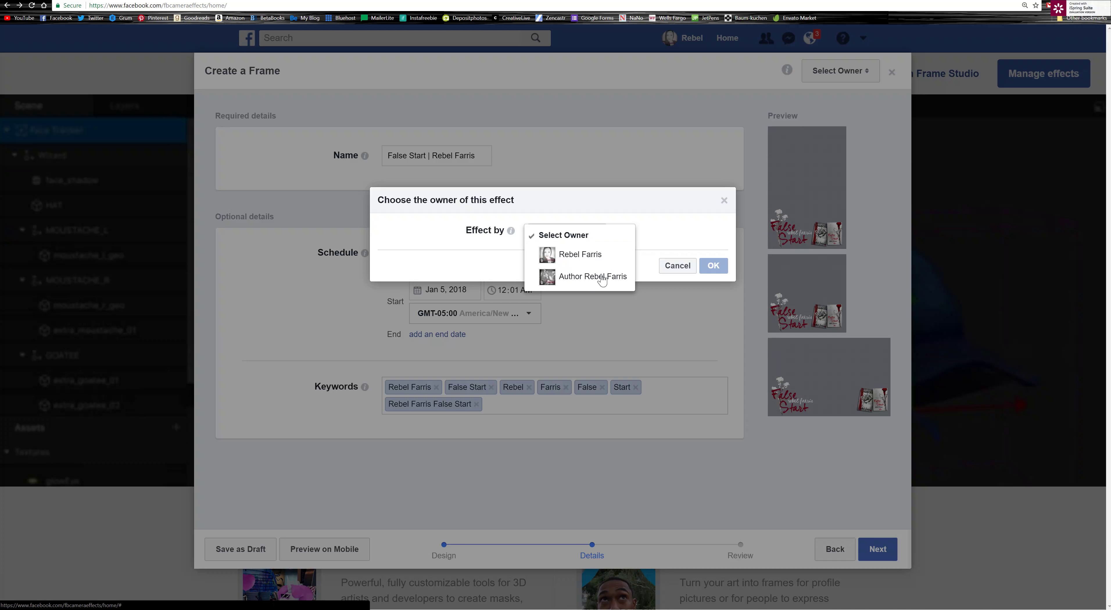
pyautogui.click(572, 280)
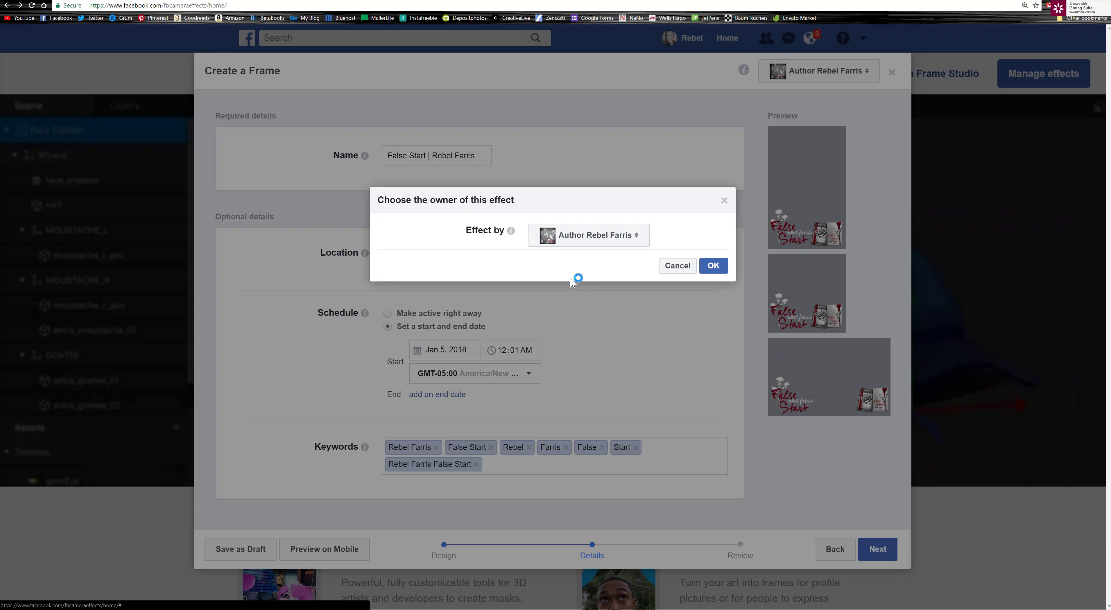
pyautogui.click(713, 265)
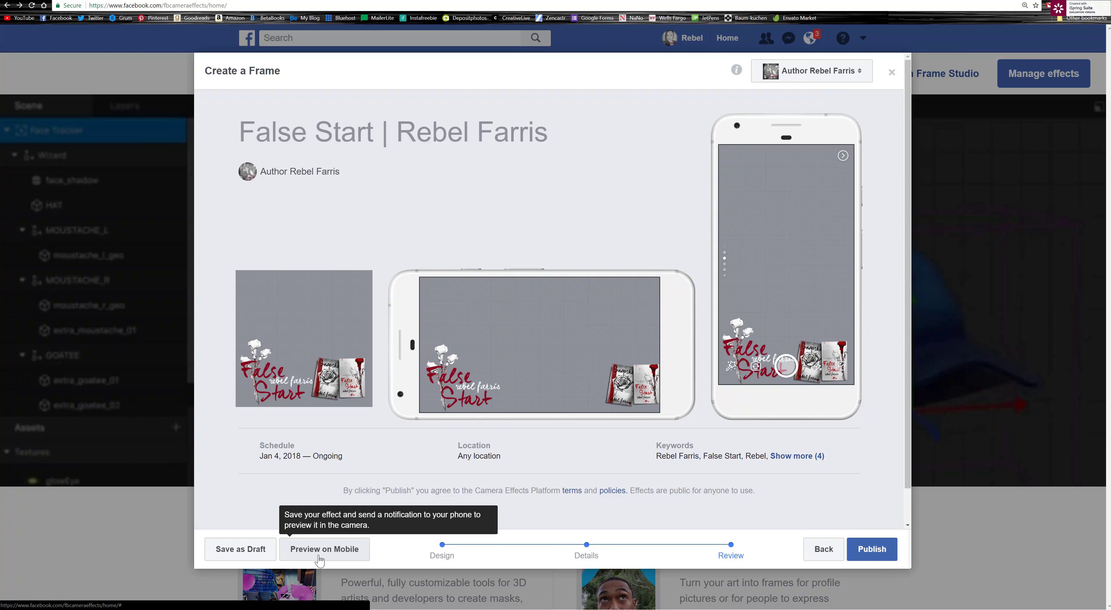
pyautogui.click(320, 562)
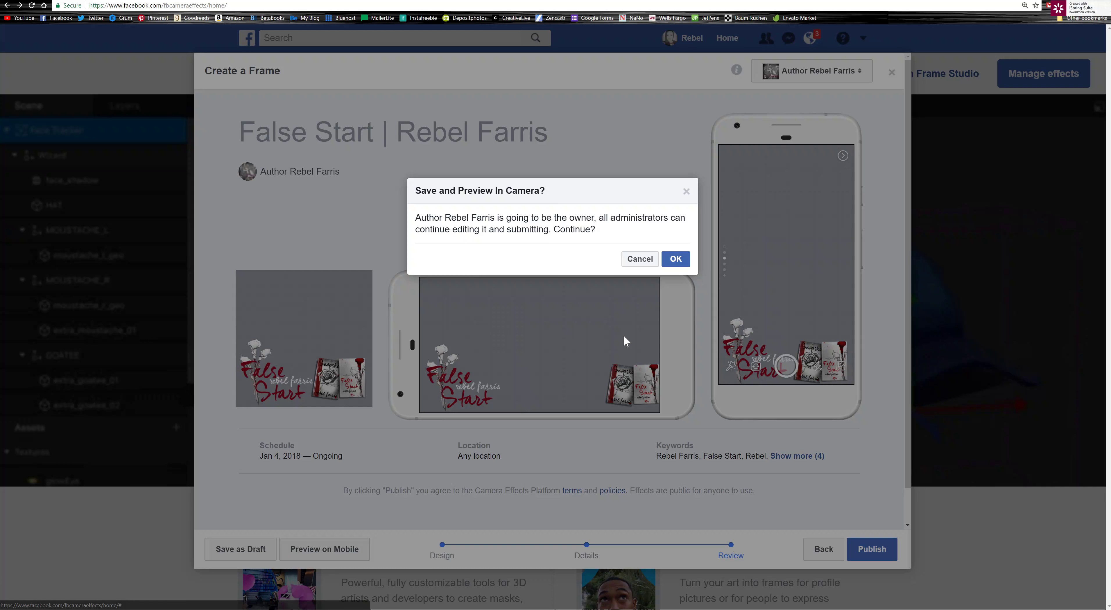
pyautogui.click(675, 259)
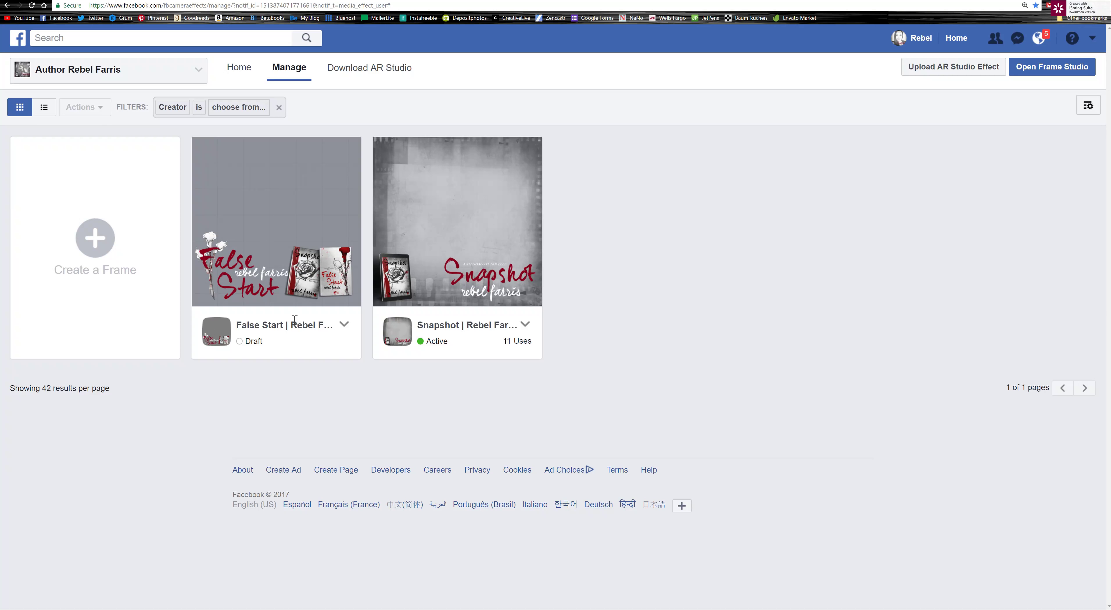
# - Open the False Start draft from the managed frames to look at its design, and close it again
pyautogui.click(96, 242)
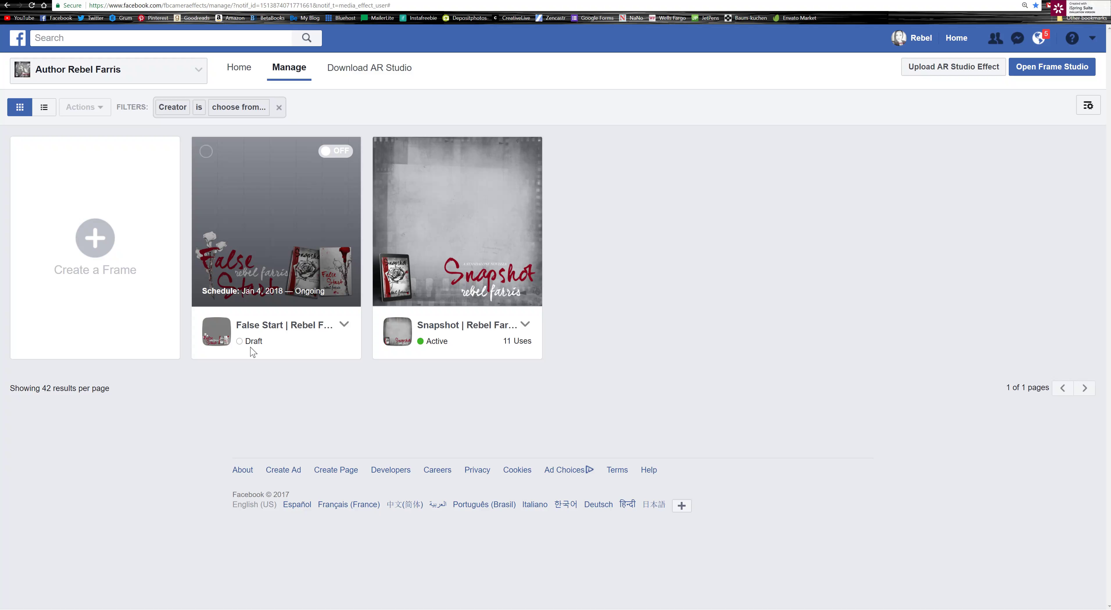
pyautogui.click(309, 235)
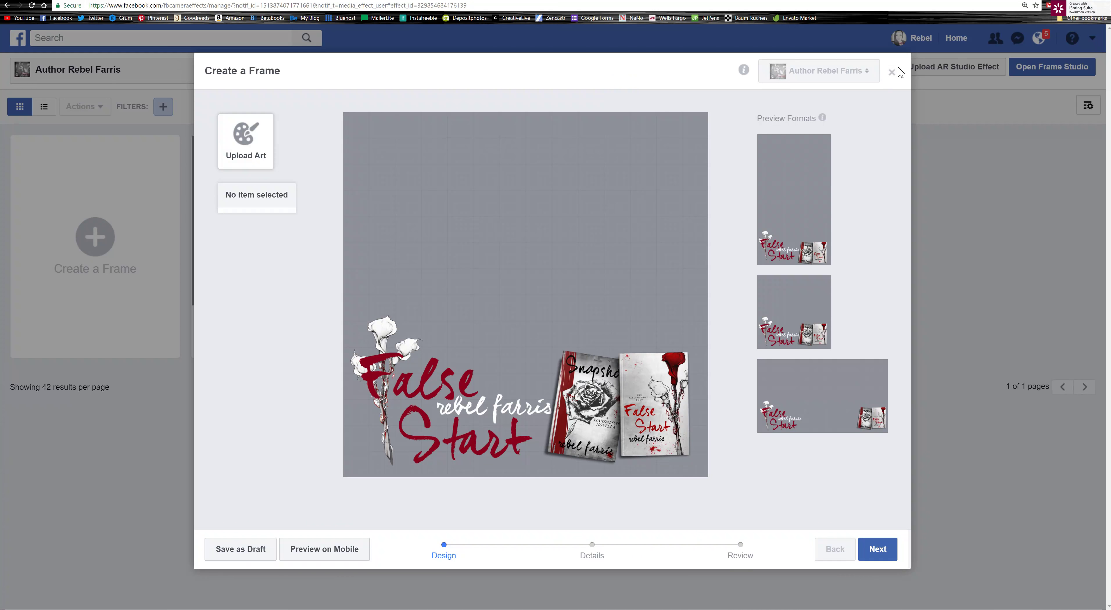
pyautogui.click(892, 72)
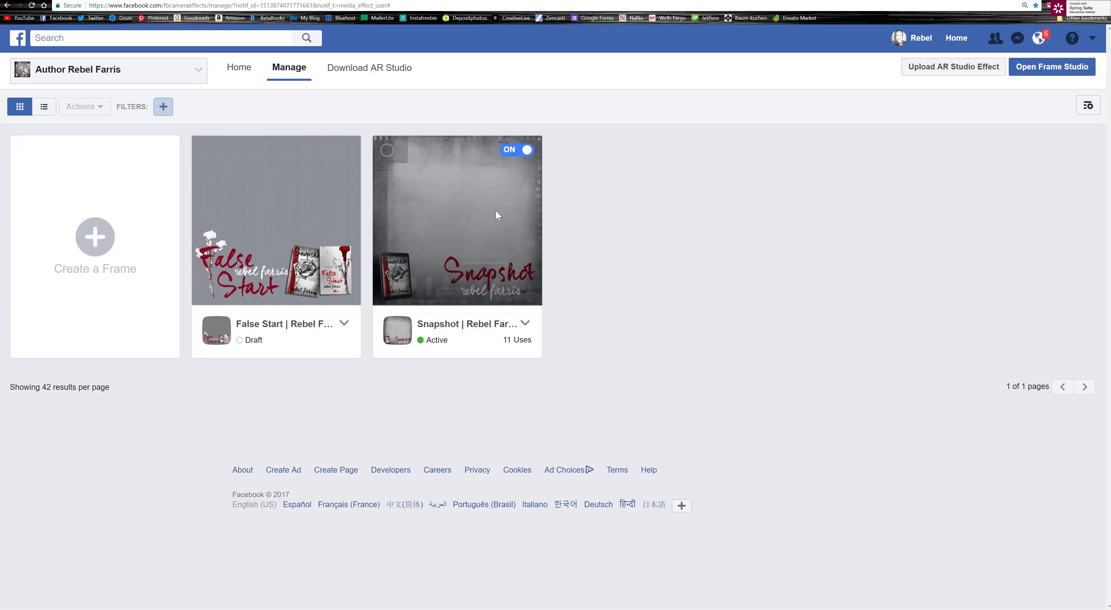
# - Start a promotional post for the Snapshot frame, with the effect applied to the photo IMG_0162.jpg
pyautogui.click(497, 214)
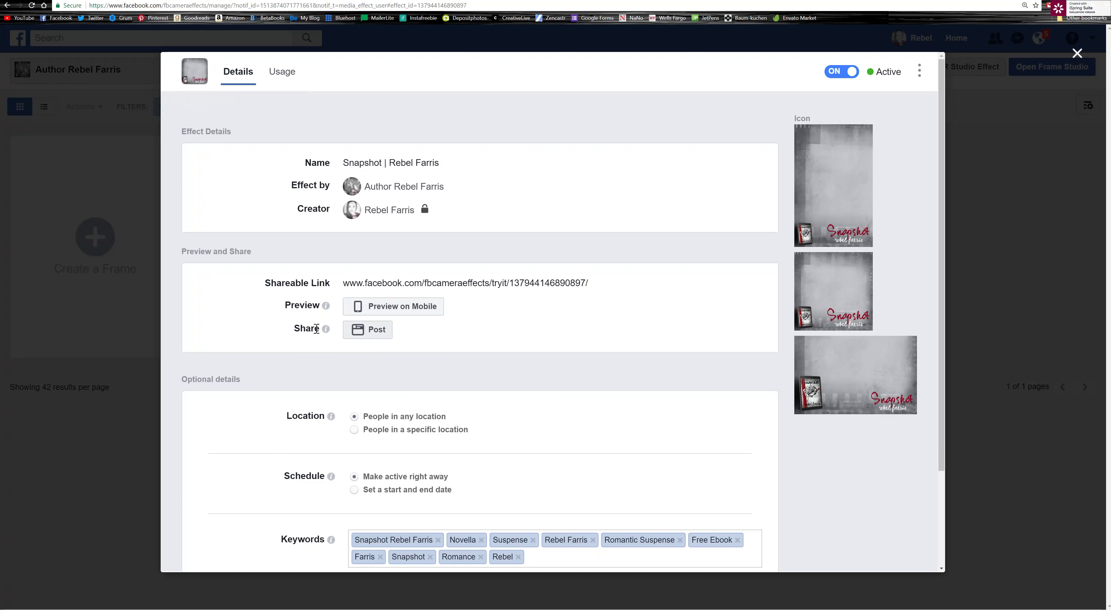
pyautogui.click(360, 335)
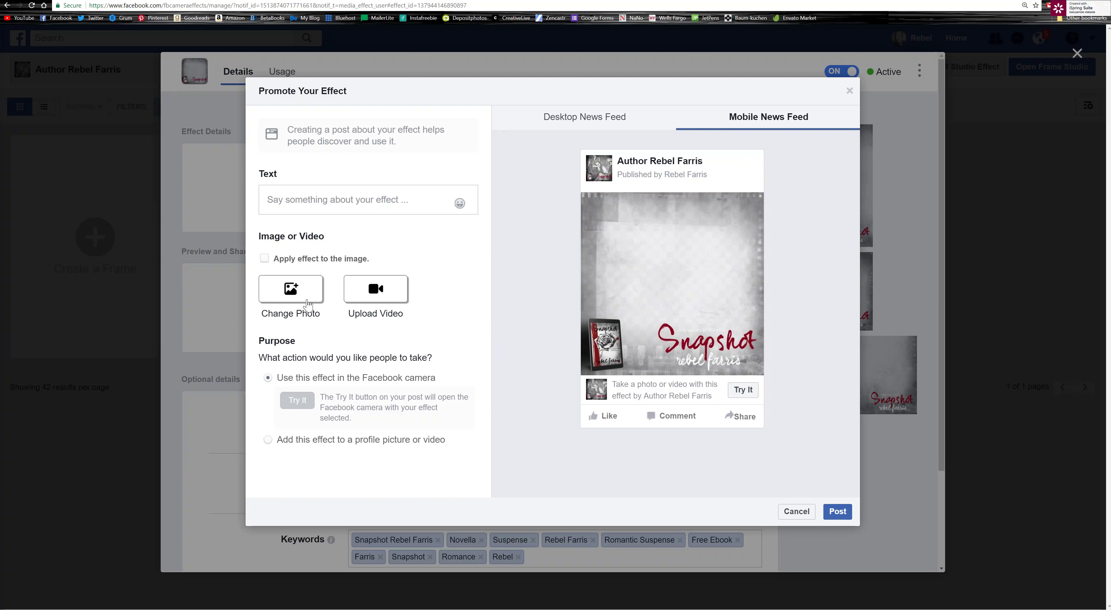
pyautogui.click(264, 259)
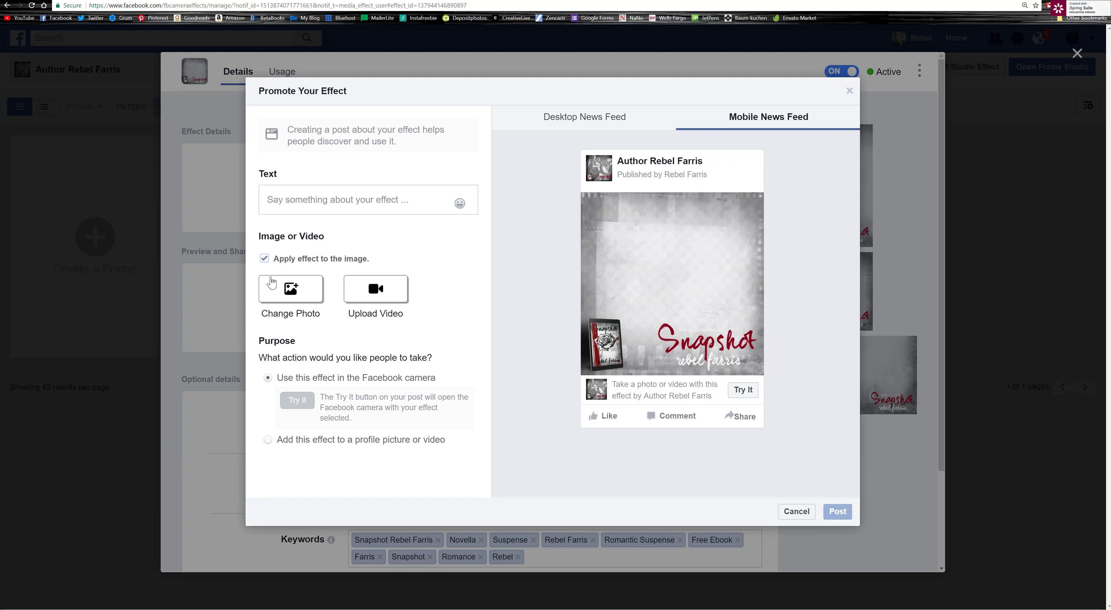
pyautogui.click(280, 289)
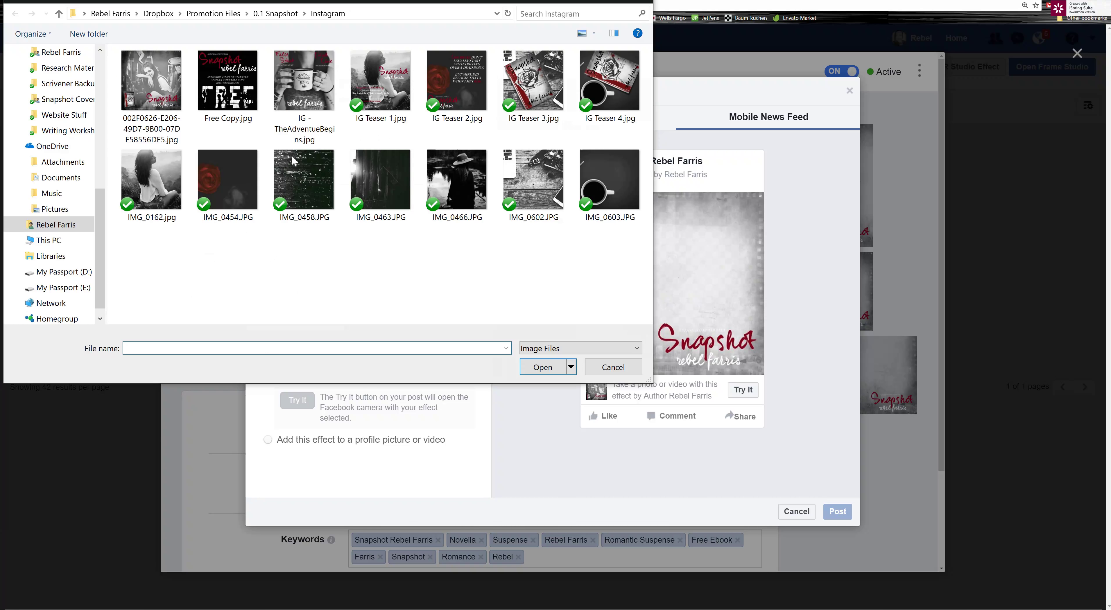
pyautogui.click(167, 181)
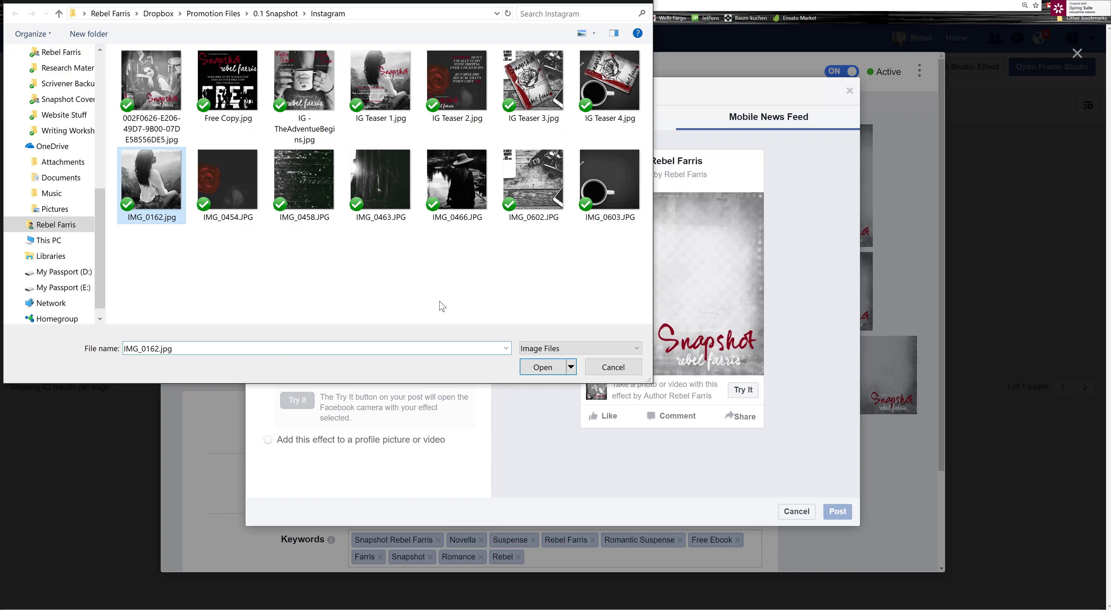
pyautogui.click(547, 370)
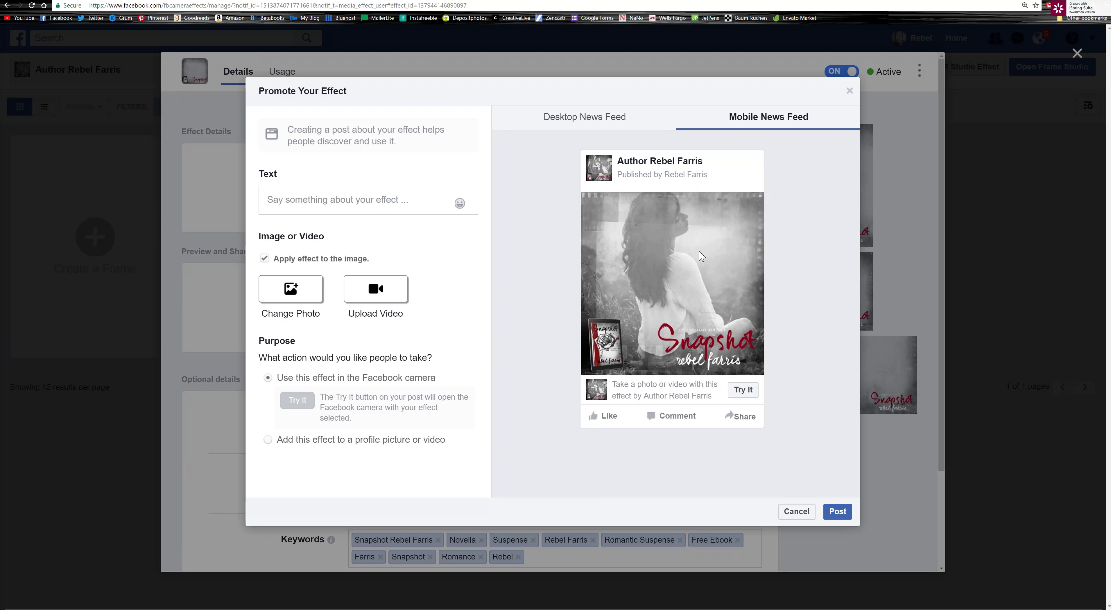
# - Set the promotional post's purpose to adding the effect to a profile picture or video
pyautogui.click(339, 207)
pyautogui.click(335, 210)
pyautogui.click(268, 440)
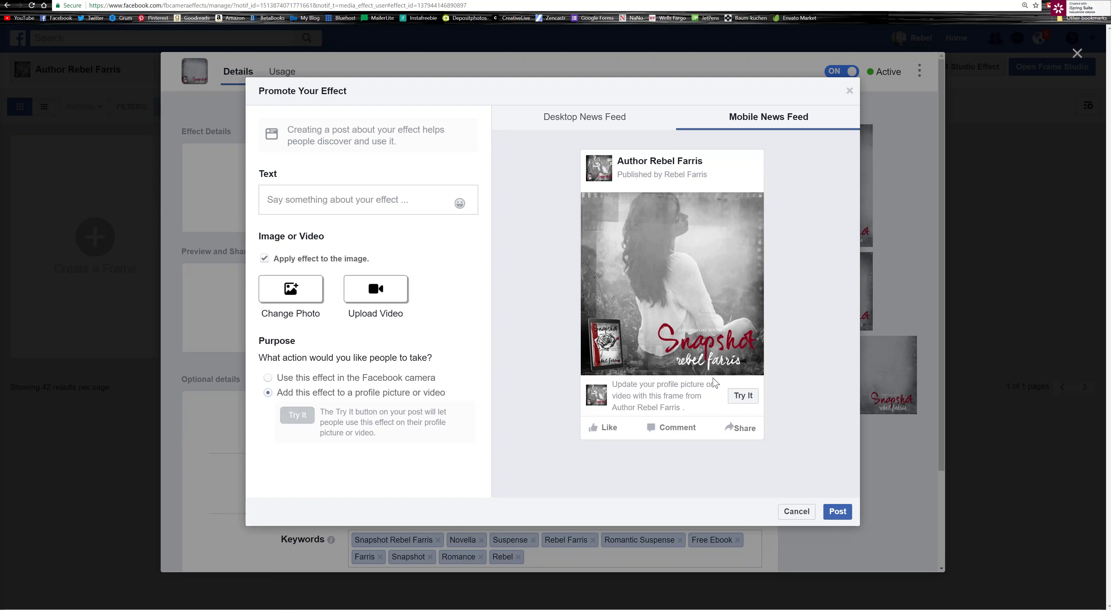
pyautogui.moveTo(690, 408); pyautogui.dragTo(633, 407)
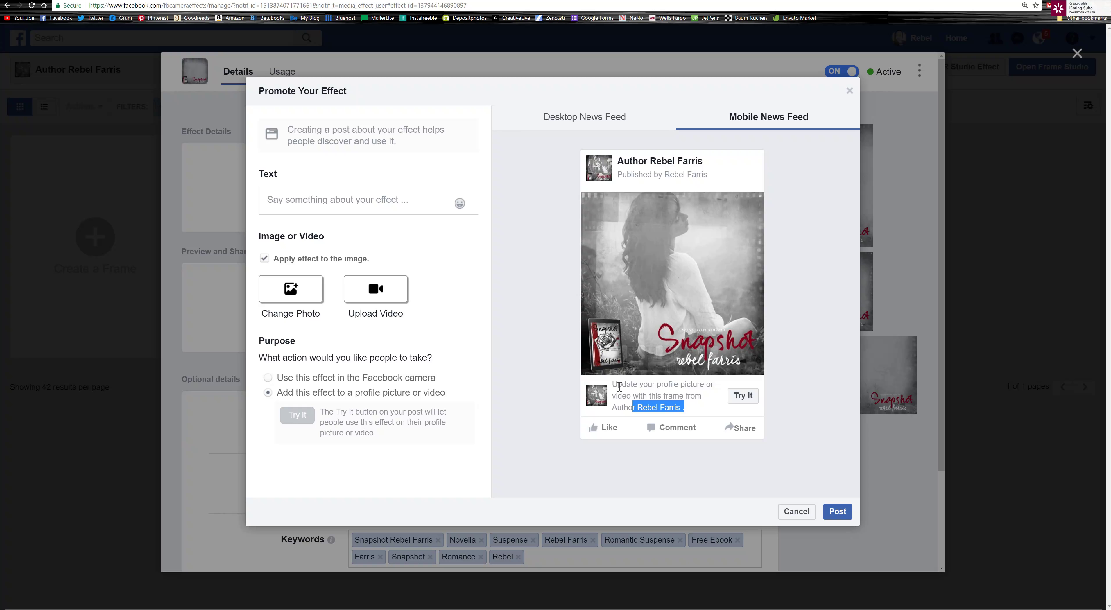
pyautogui.click(665, 394)
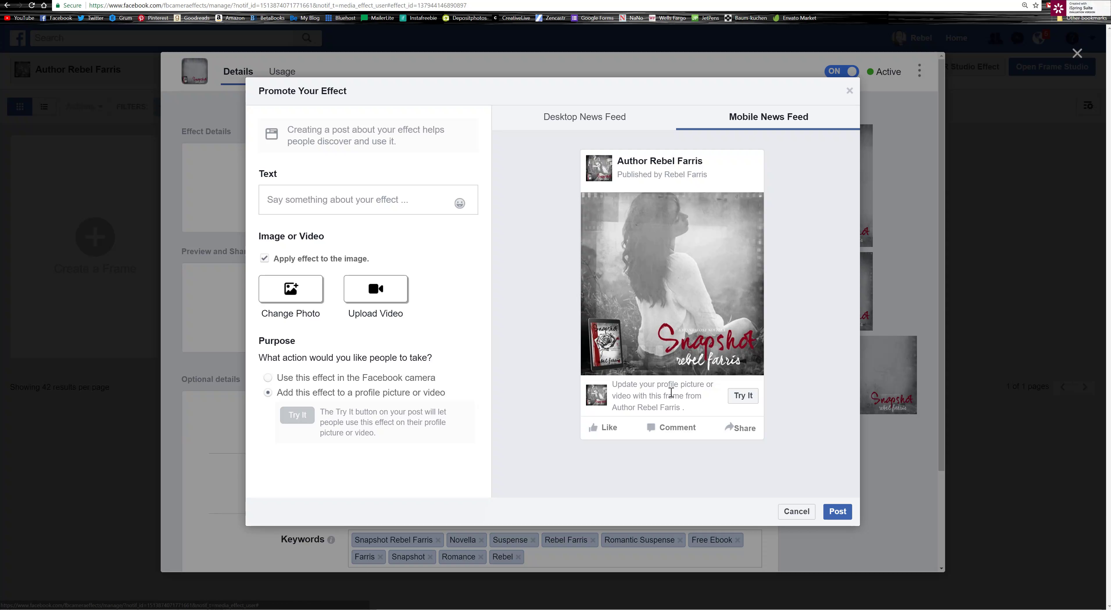
# - Compare the post's desktop and mobile news feed previews and close it without posting
pyautogui.click(564, 125)
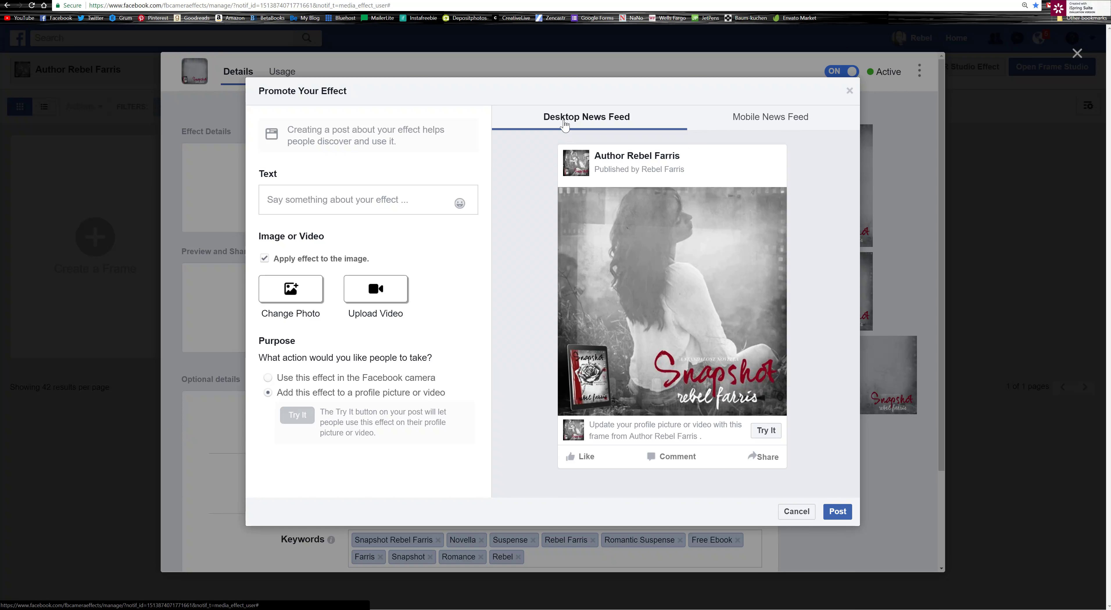
pyautogui.click(771, 123)
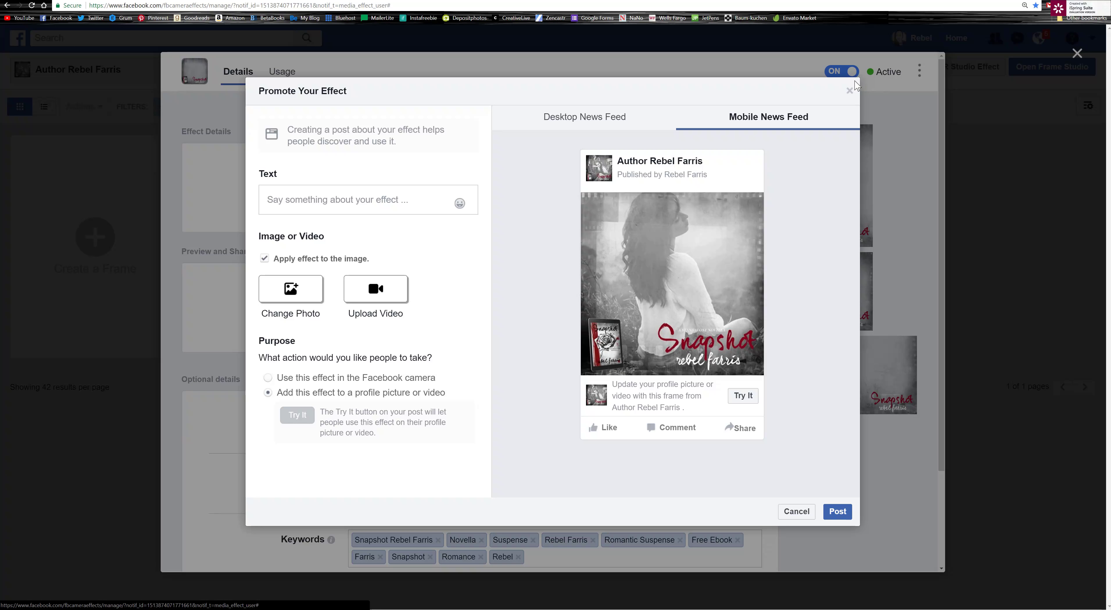
pyautogui.click(845, 93)
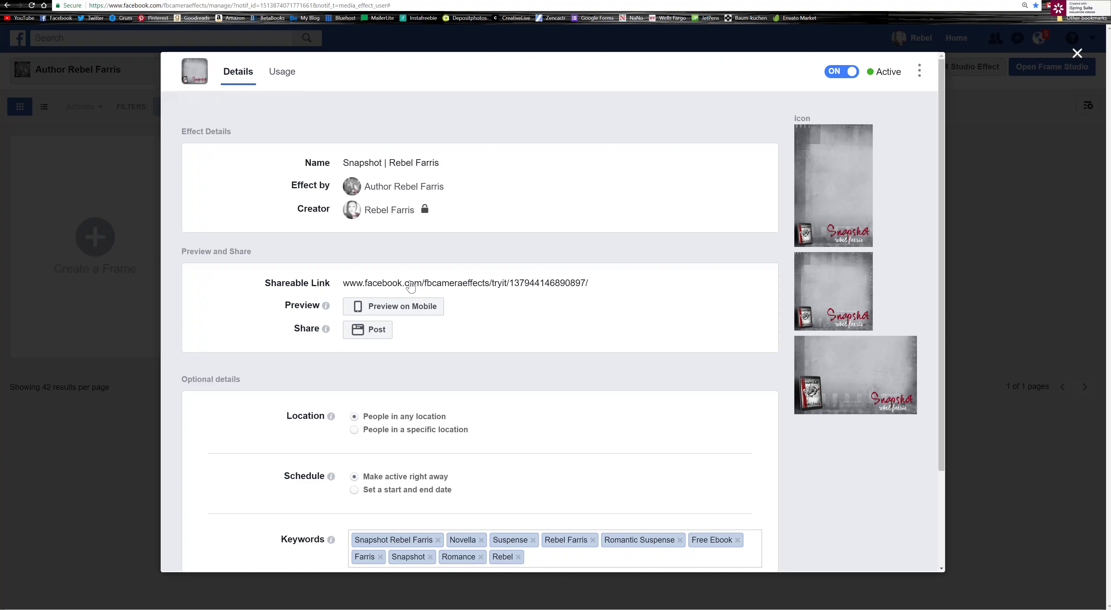
# - Review the Snapshot frame's shareable link and its location, schedule and keyword settings
pyautogui.click(437, 285)
pyautogui.scroll(-2, 474, 397)
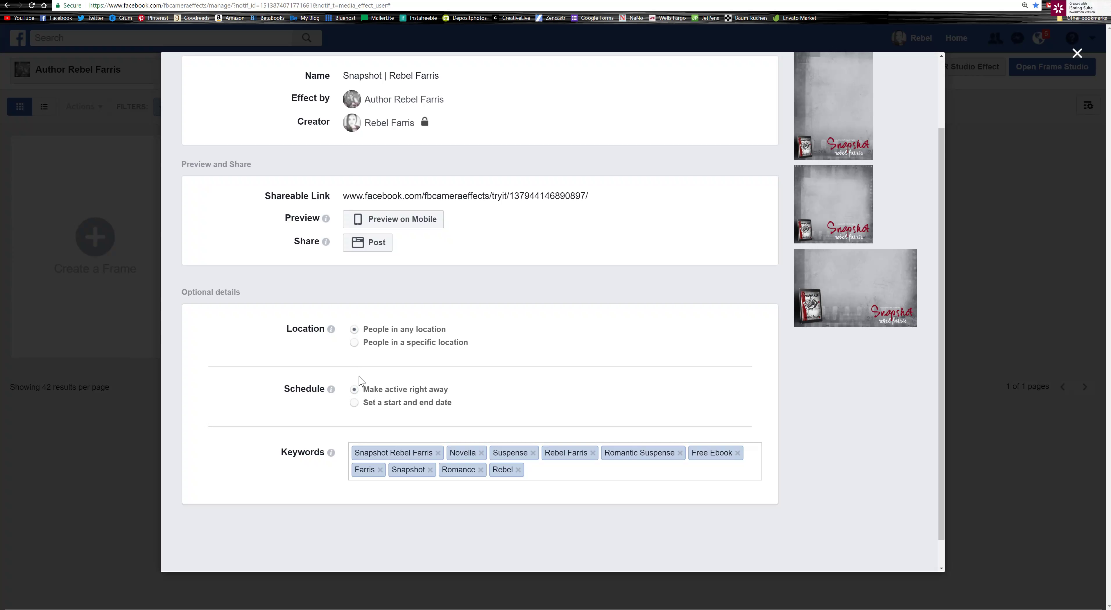
# - Examine the Snapshot frame's start and end date scheduling options, return it to immediate activation, and close its details without saving
pyautogui.click(355, 403)
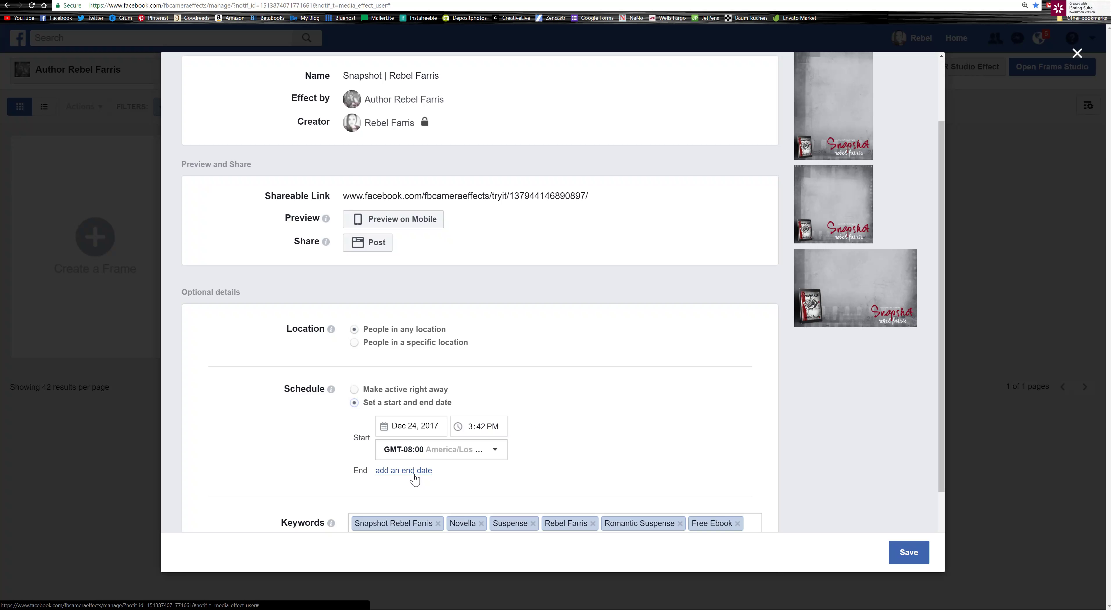
pyautogui.click(355, 390)
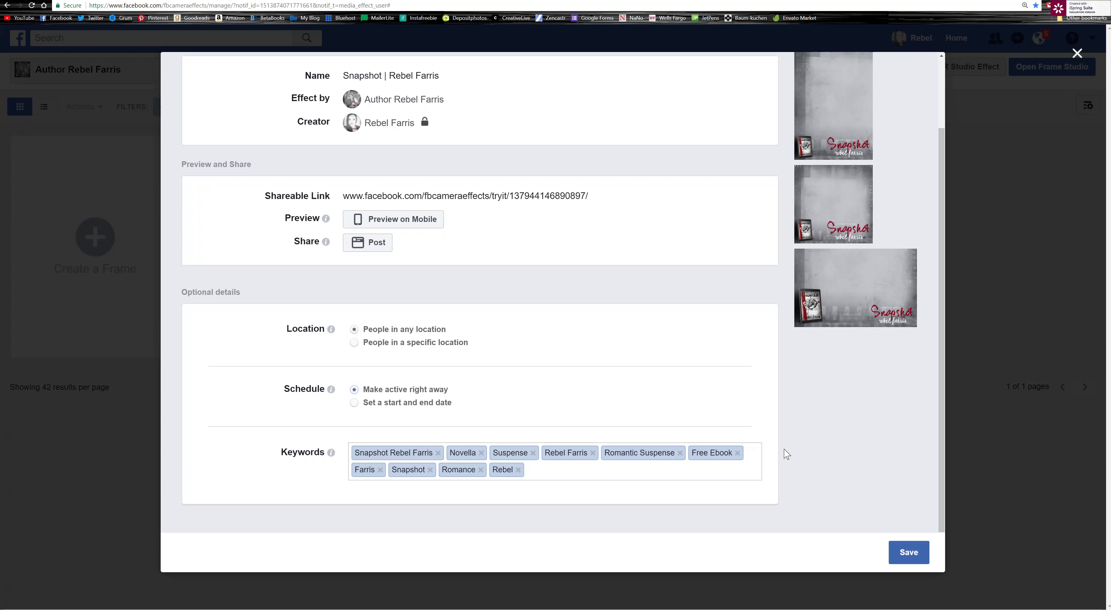
pyautogui.scroll(2, 786, 454)
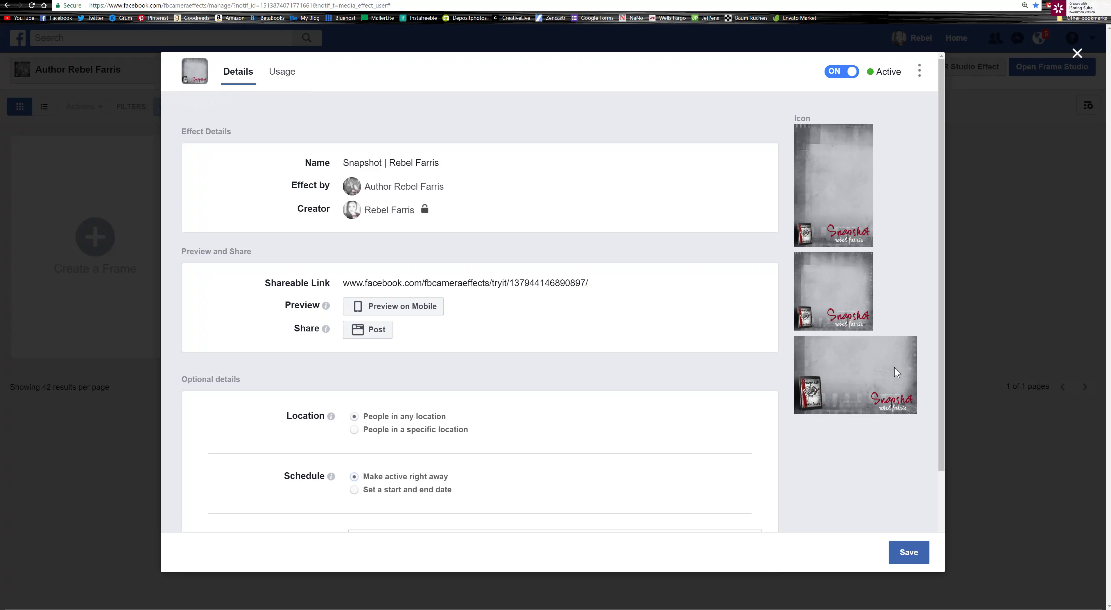
pyautogui.click(1077, 53)
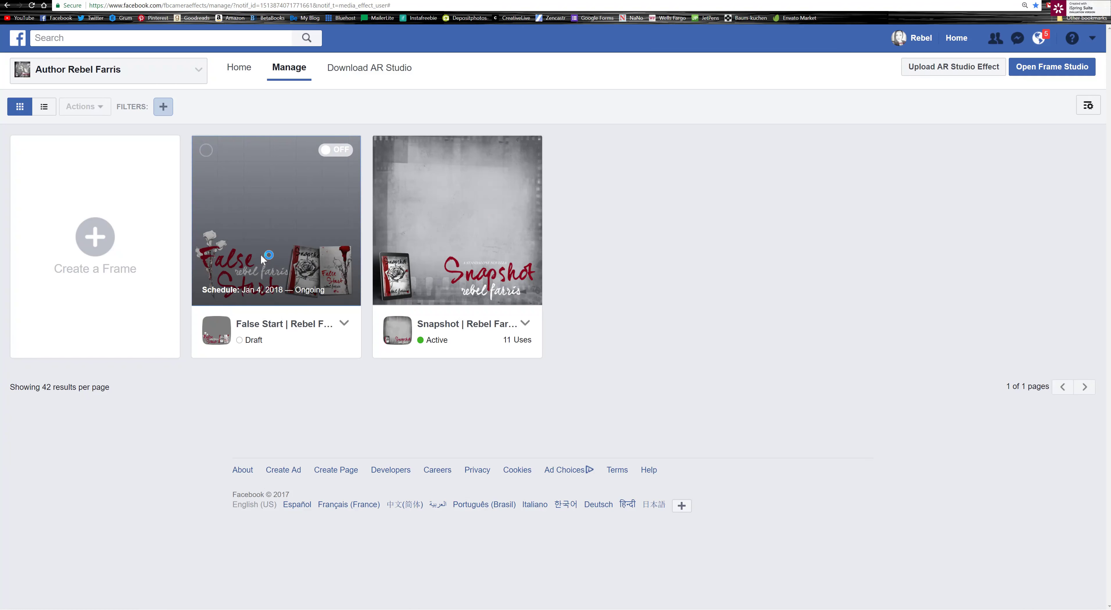
# - Open the False Start draft frame to view its design and format previews, and close it without editing
pyautogui.click(262, 258)
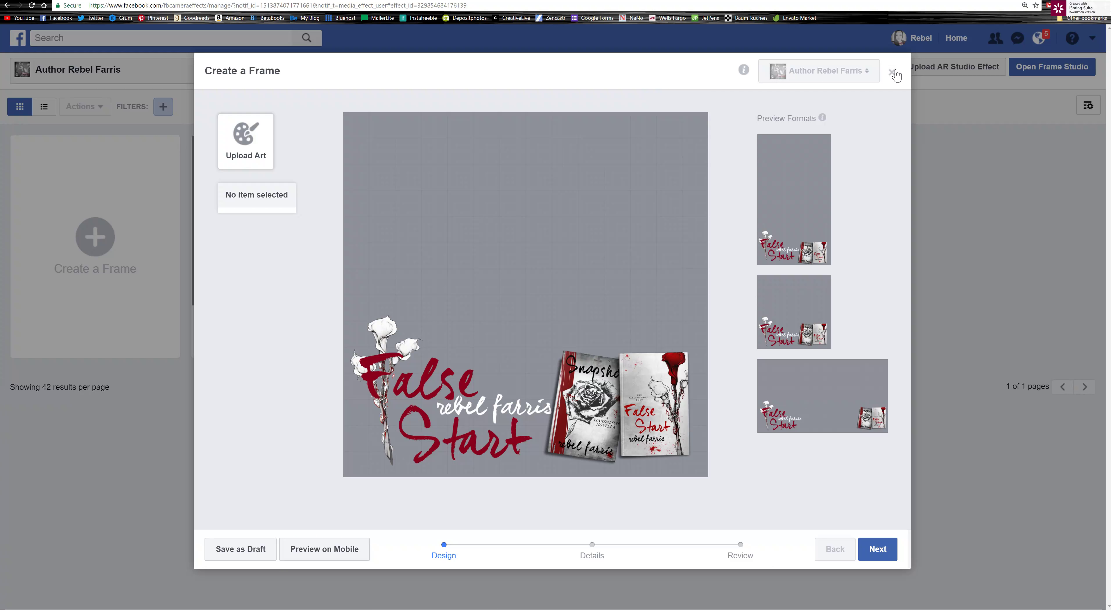
pyautogui.click(893, 73)
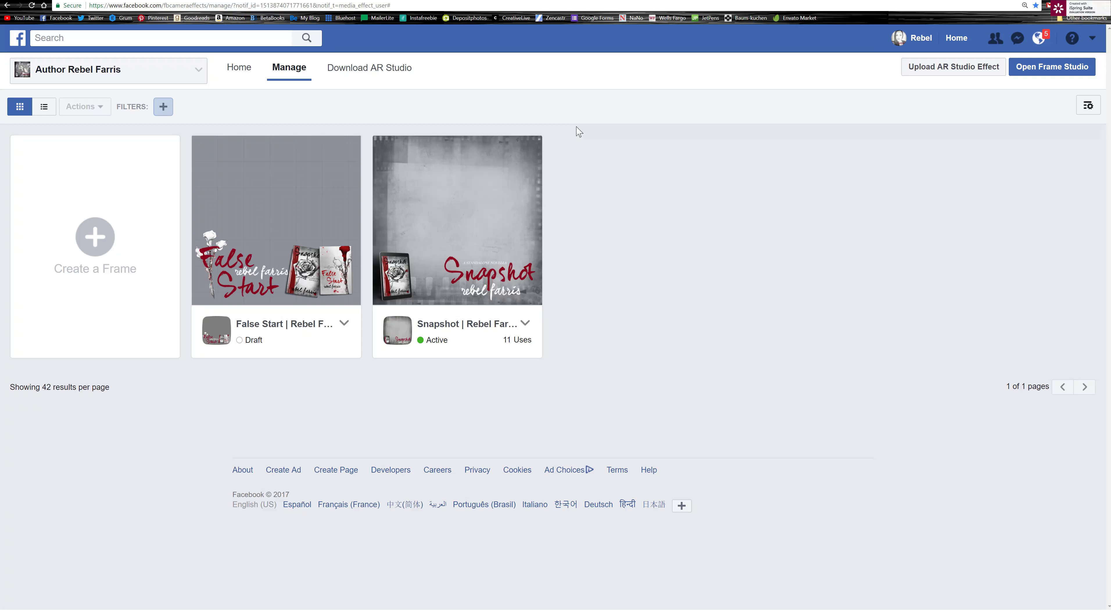